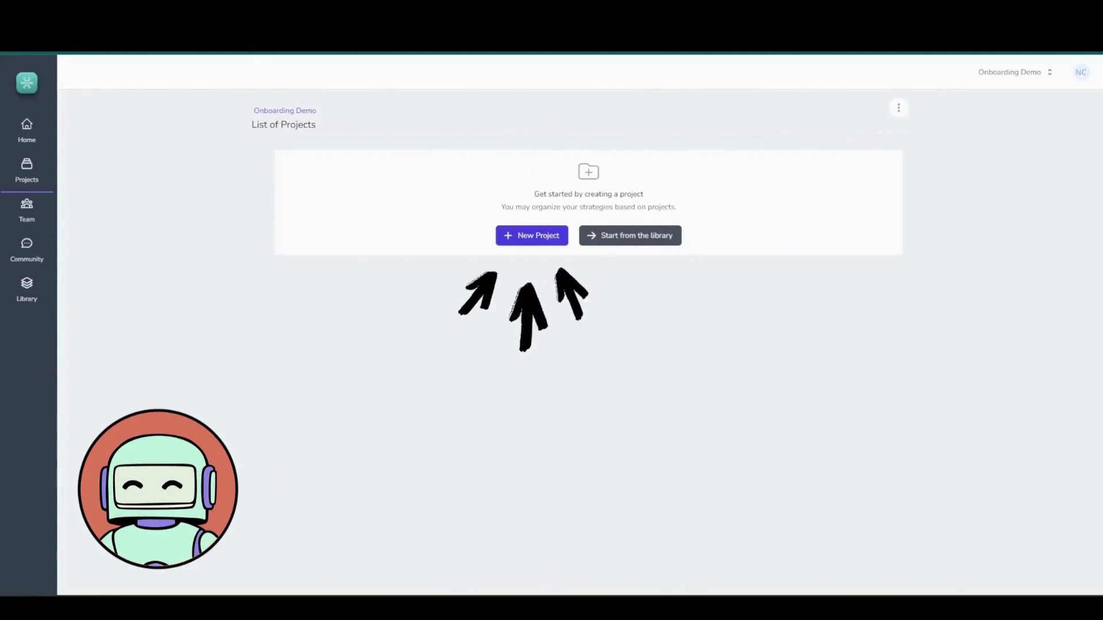
Create and save the 'Girls Code' project with its coding-skills-for-young-women description.
{"action": "left_click", "coordinate": [523, 257]}
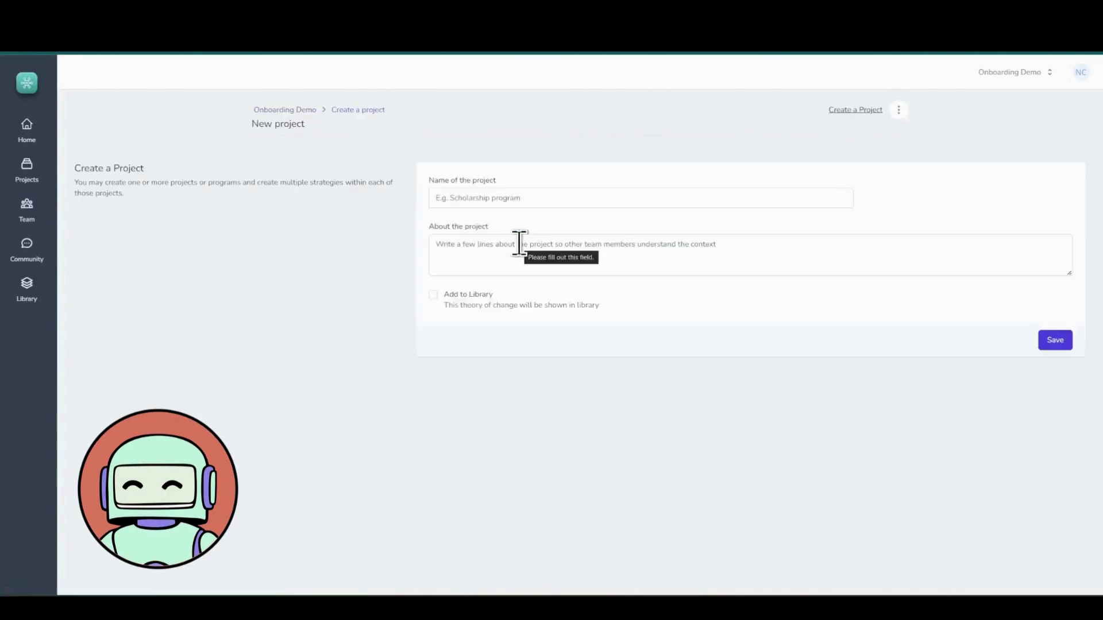
{"action": "left_click", "coordinate": [500, 196]}
{"action": "type", "text": "Girls Code"}
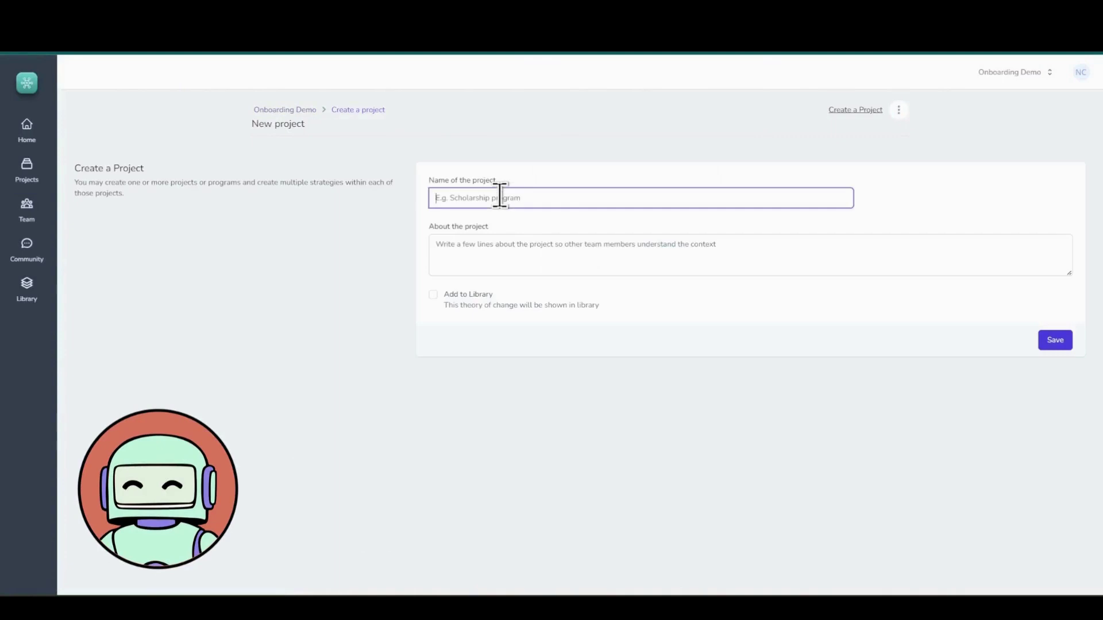
{"action": "left_click", "coordinate": [504, 261]}
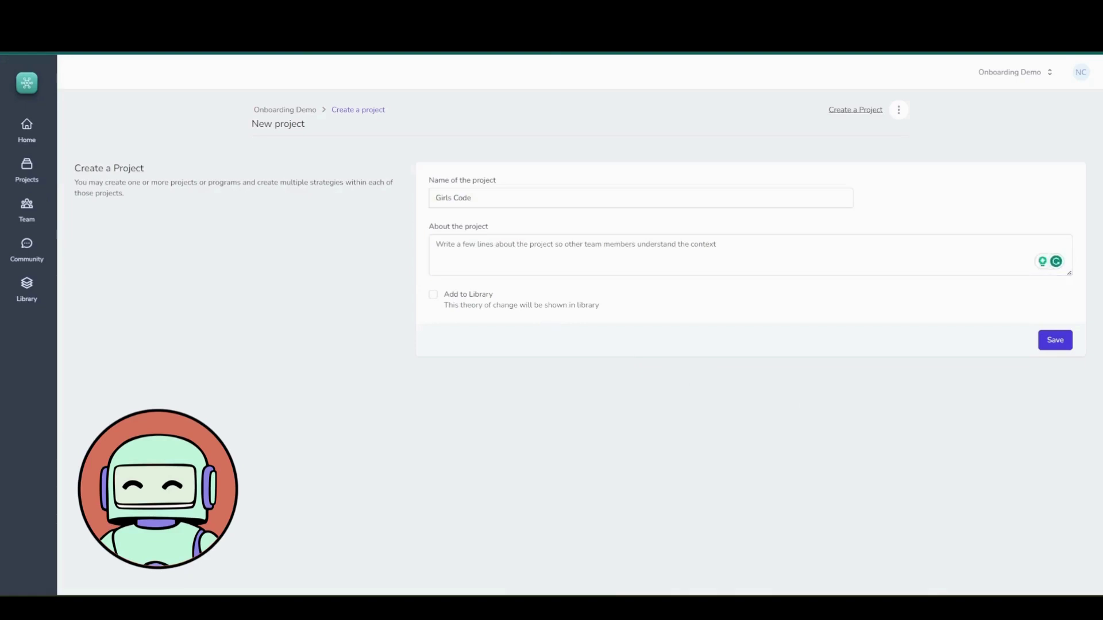
{"action": "left_click", "coordinate": [612, 250]}
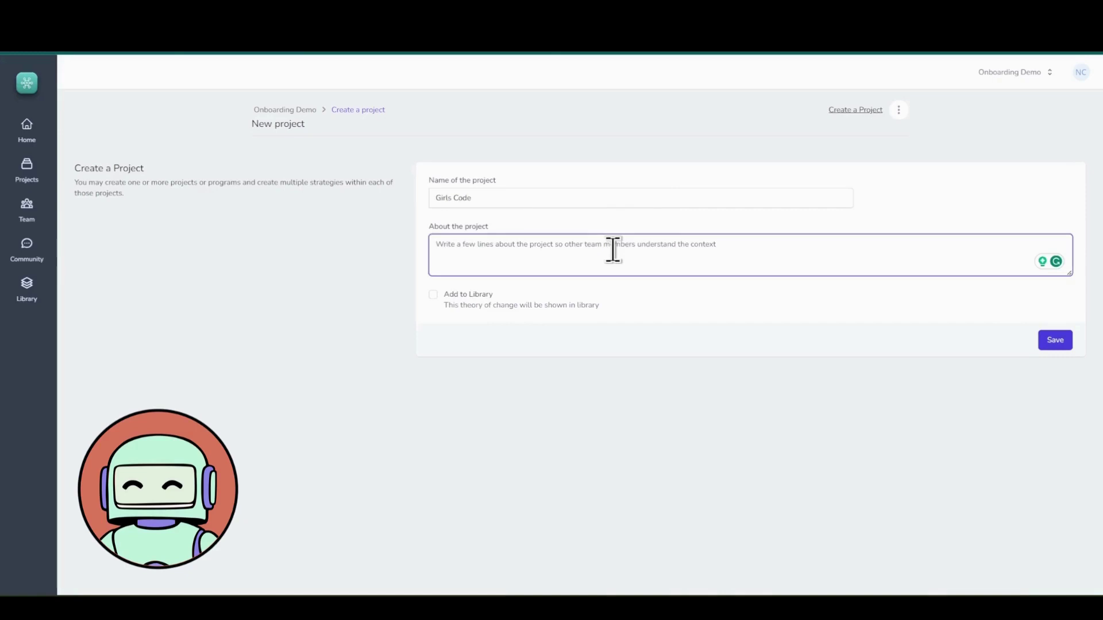
{"action": "type", "text": "Girls code promotes the development of advanced technical and coding skills among young women who live in areas of high risk of human trafficking or who have been rescued from trafficking networks by our partners. In this way, increasing their access to job opportunities and improving their quality of life."}
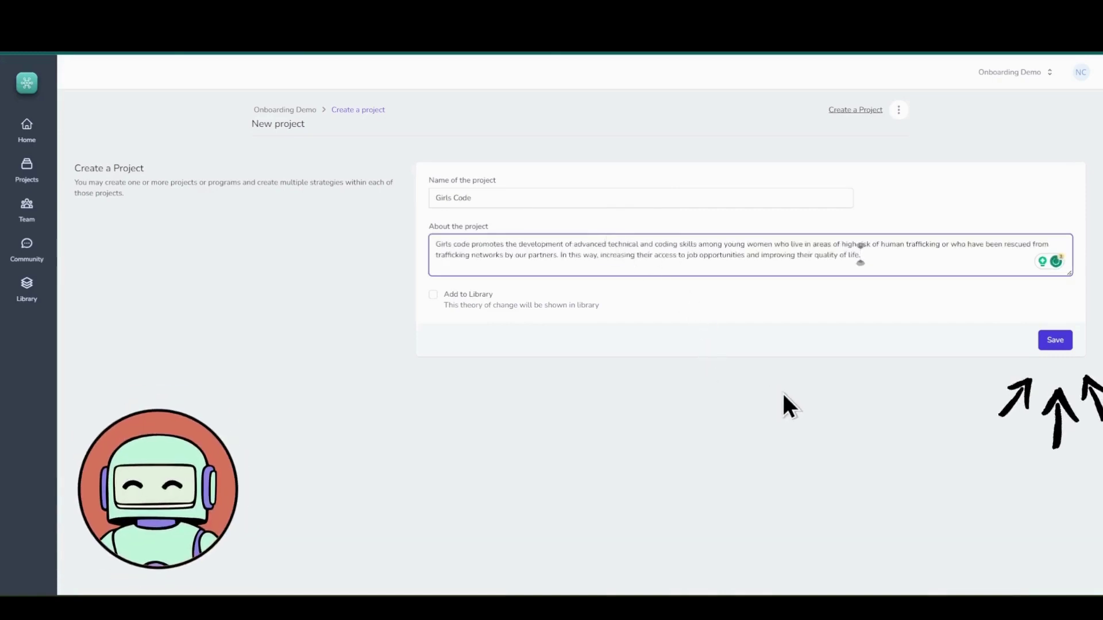
{"action": "left_click", "coordinate": [783, 395]}
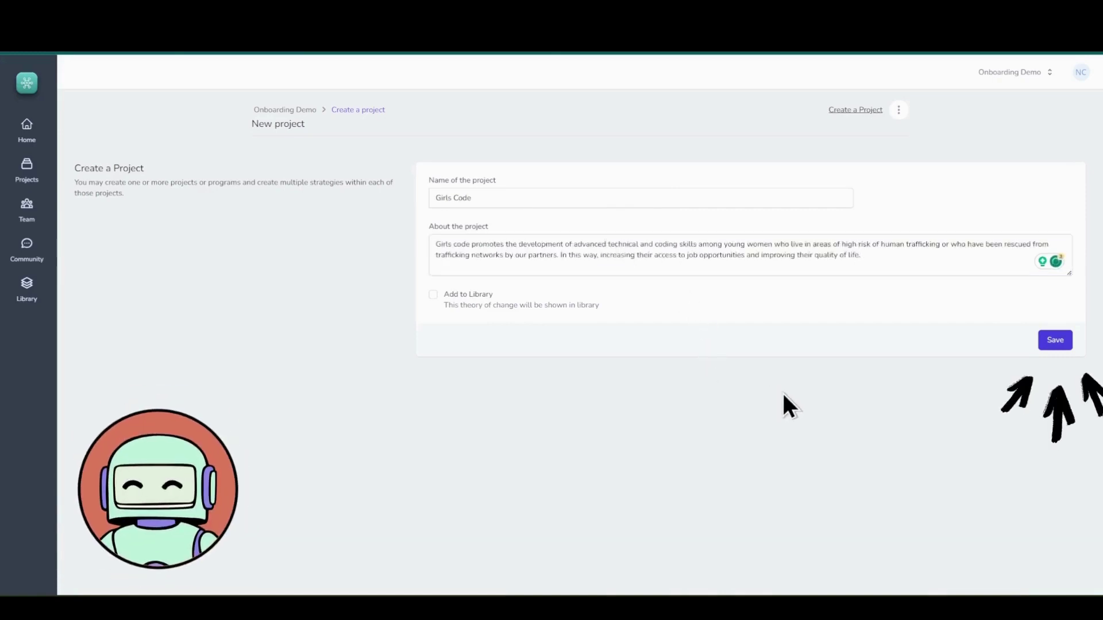
{"action": "left_click", "coordinate": [1066, 343]}
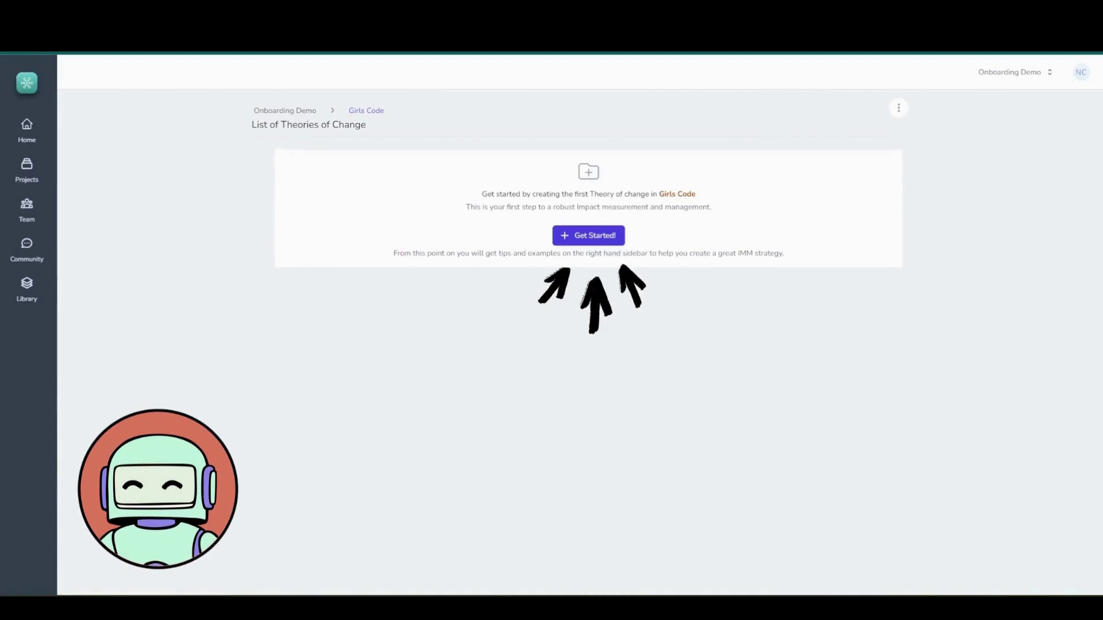
Save the theory of change 'Creating employment opportunities for girls' with a human-trafficking problem statement.
{"action": "left_click", "coordinate": [573, 241]}
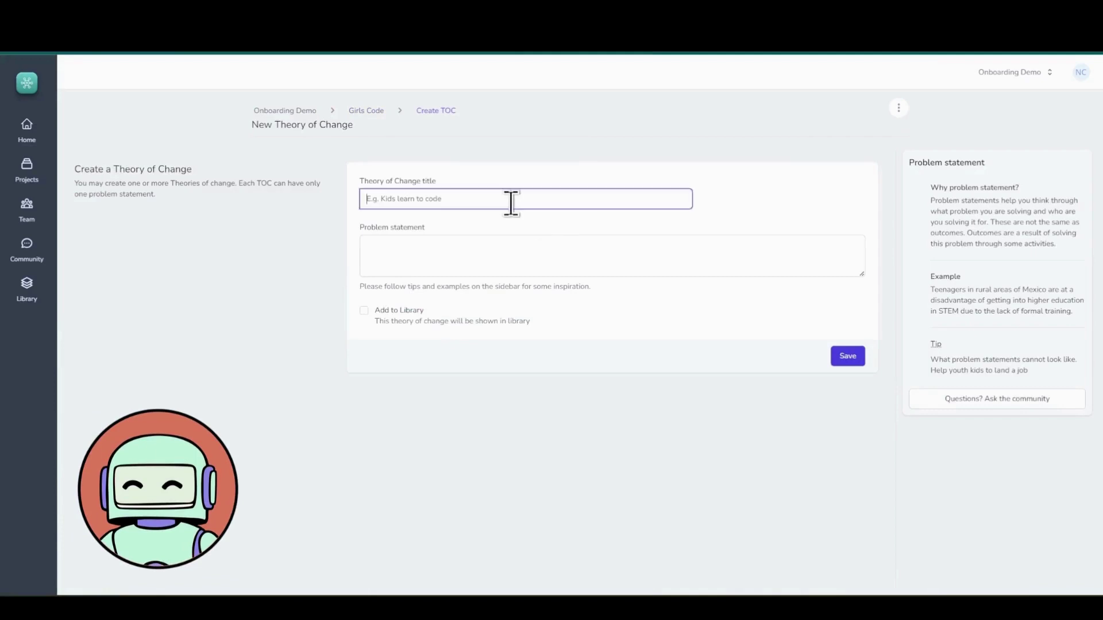
{"action": "type", "text": "Creating employment opportunities for girls"}
{"action": "left_click", "coordinate": [501, 261]}
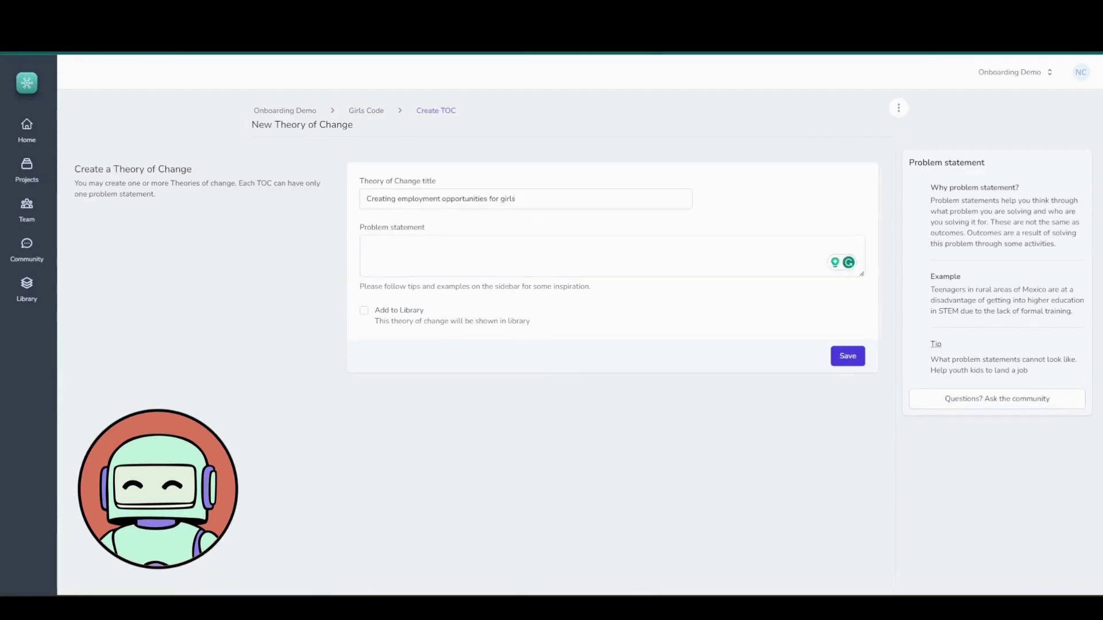
{"action": "left_click", "coordinate": [433, 256]}
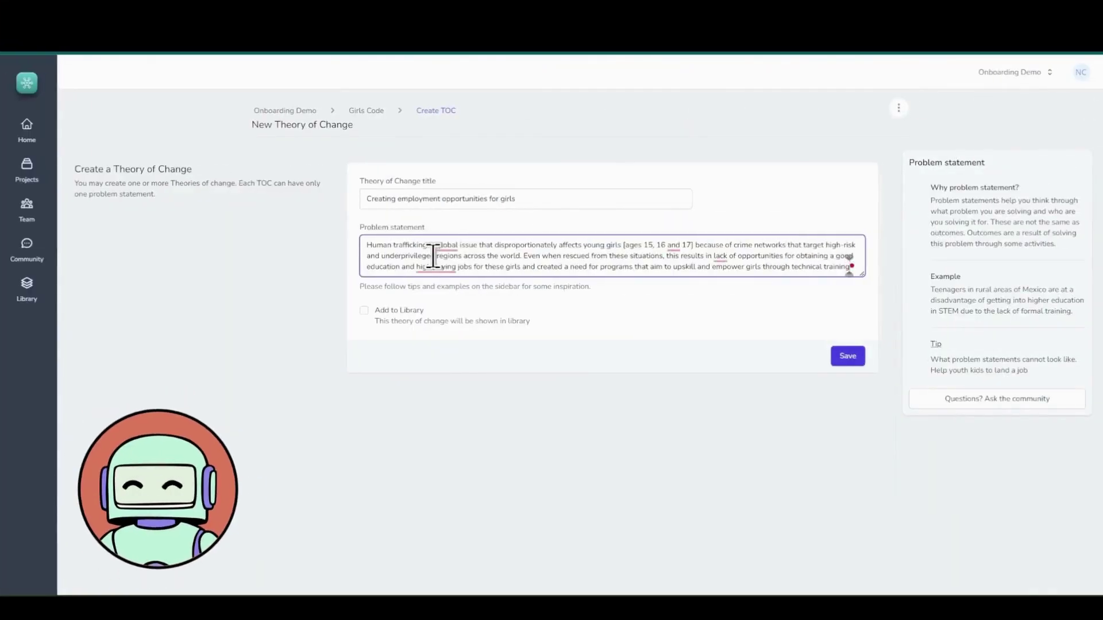
{"action": "left_click", "coordinate": [534, 410]}
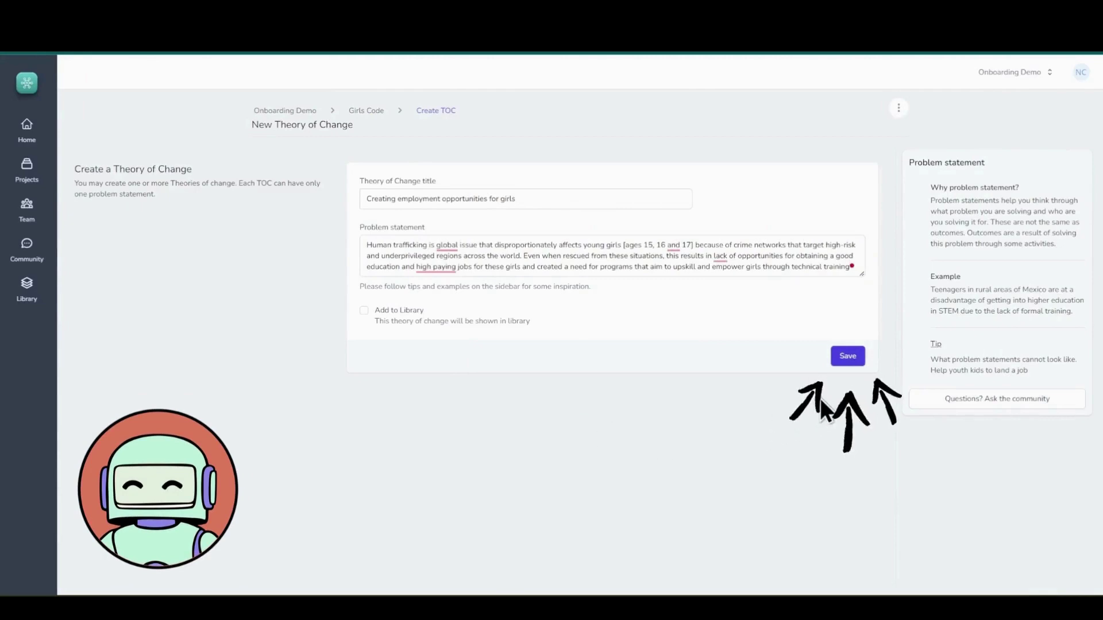
{"action": "left_click", "coordinate": [843, 363]}
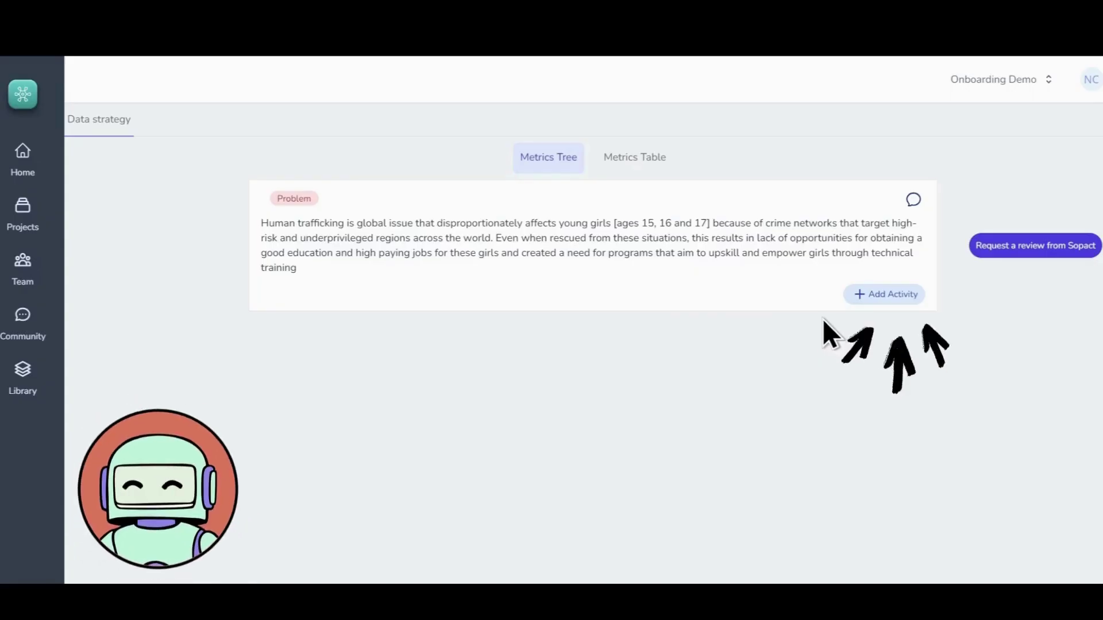
Paste and save the activity for an online coding platform with LMS lessons and technical tests.
{"action": "left_click", "coordinate": [868, 297]}
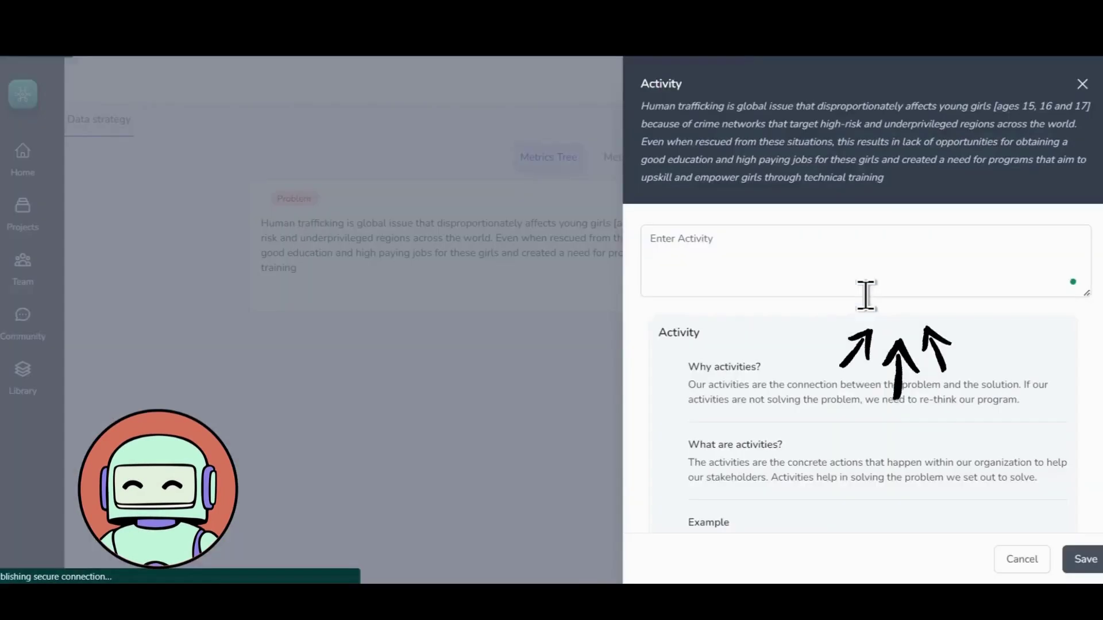
{"action": "left_click", "coordinate": [750, 260]}
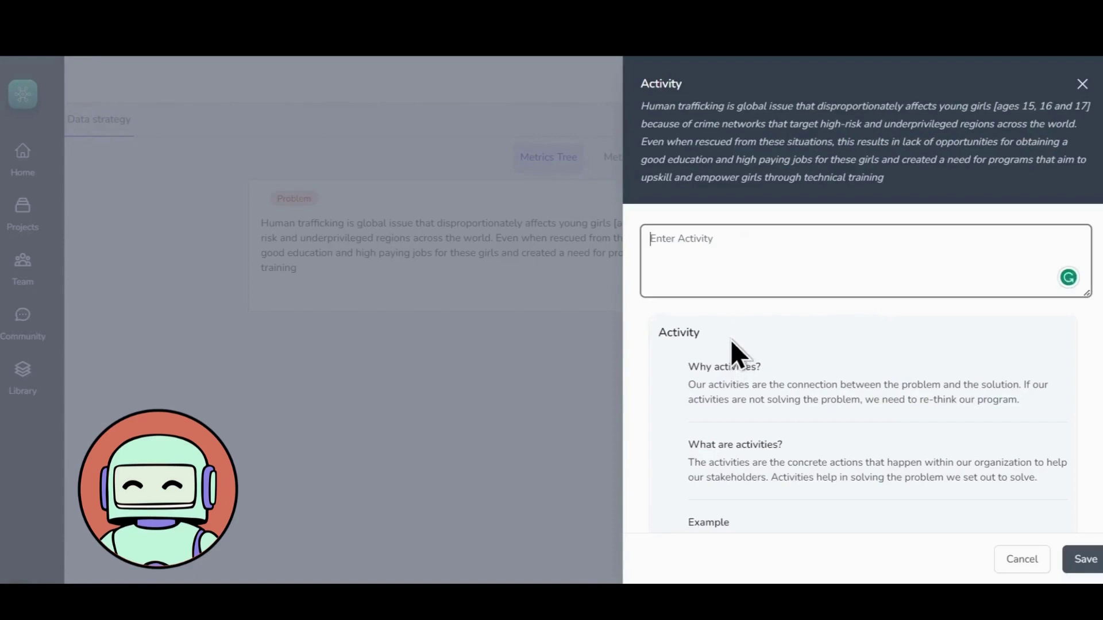
{"action": "type", "text": "We run an online educational platform where the girls not only learn coding by following the lessons posted on LMS system but also take tests on technical concepts."}
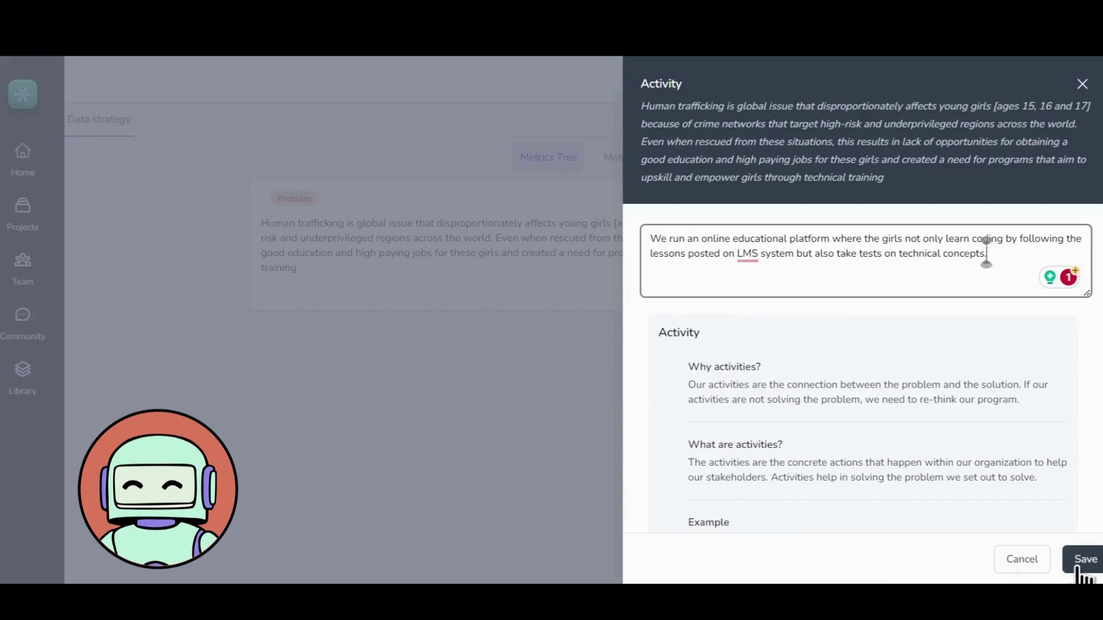
{"action": "left_click", "coordinate": [1079, 565]}
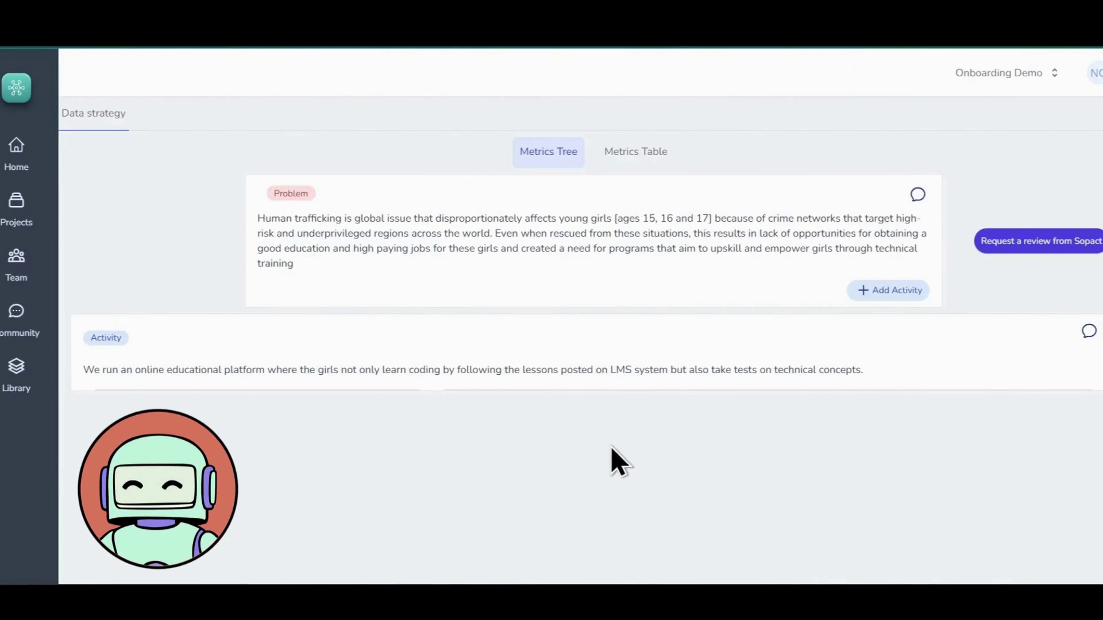
{"action": "mouse_move", "coordinate": [517, 354]}
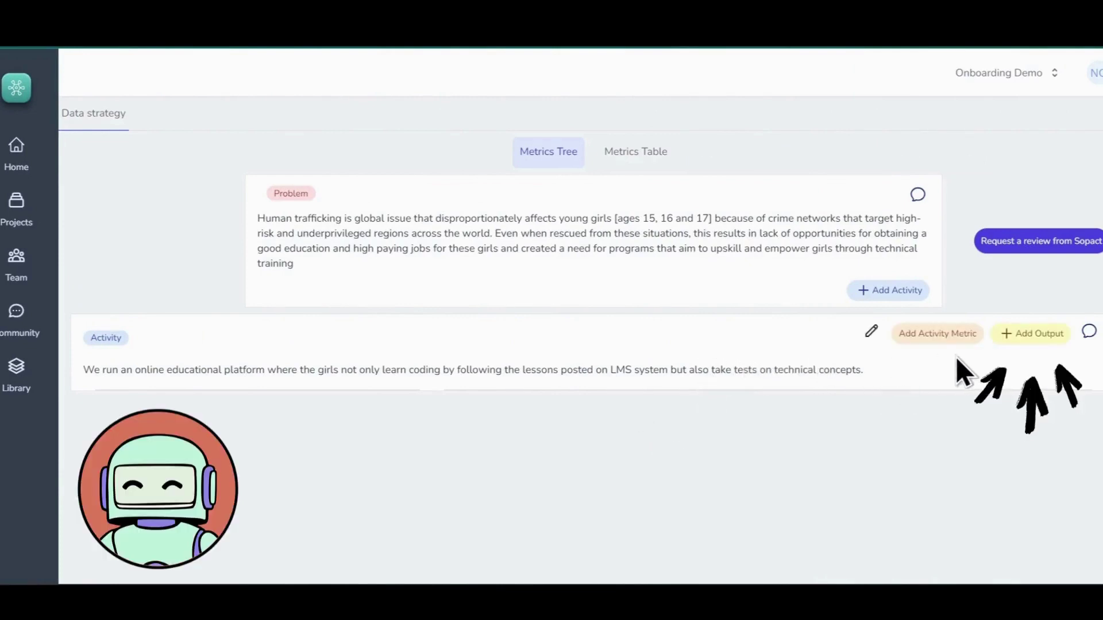
Add and save an output about girls getting tech jobs under the activity.
{"action": "left_click", "coordinate": [1020, 346]}
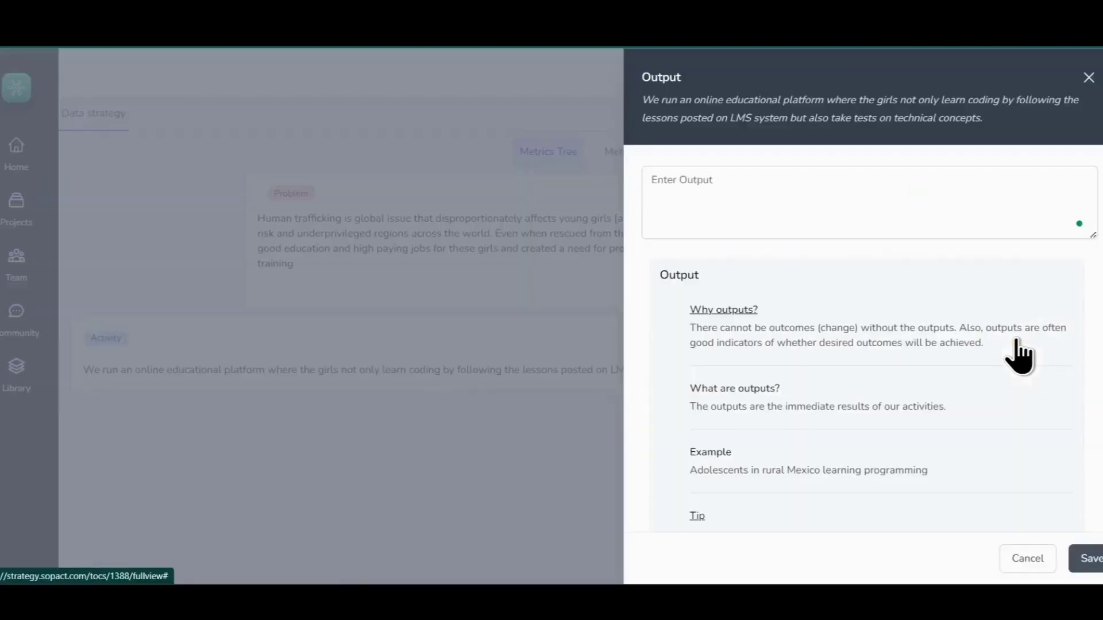
{"action": "left_click", "coordinate": [697, 209]}
{"action": "type", "text": "Girls get jobs in the tech industry after finishing the course"}
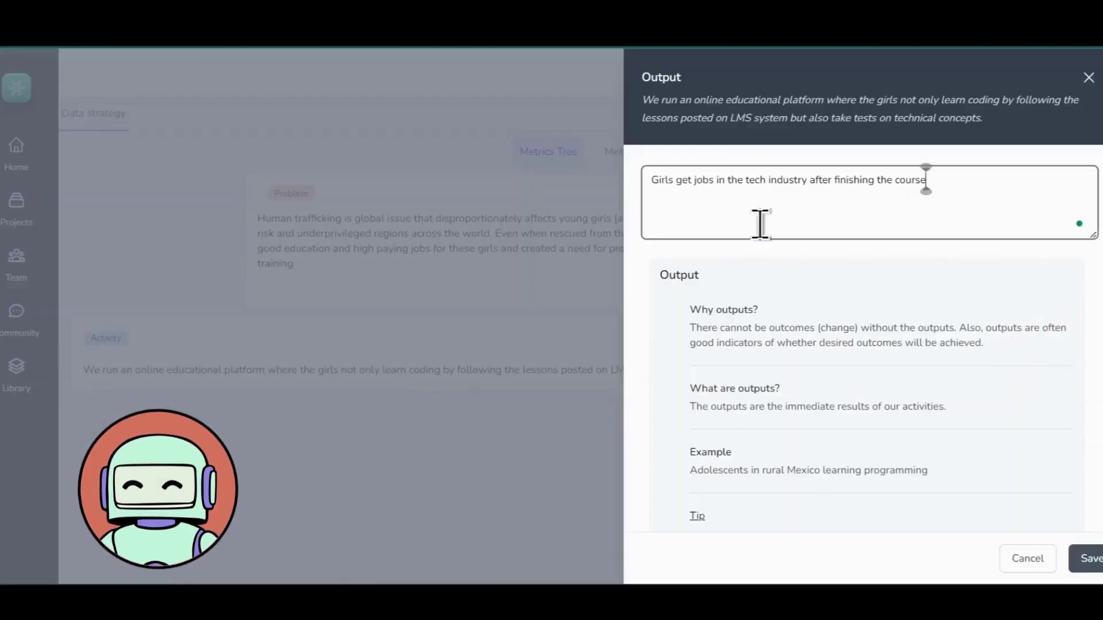
{"action": "left_click", "coordinate": [1084, 558]}
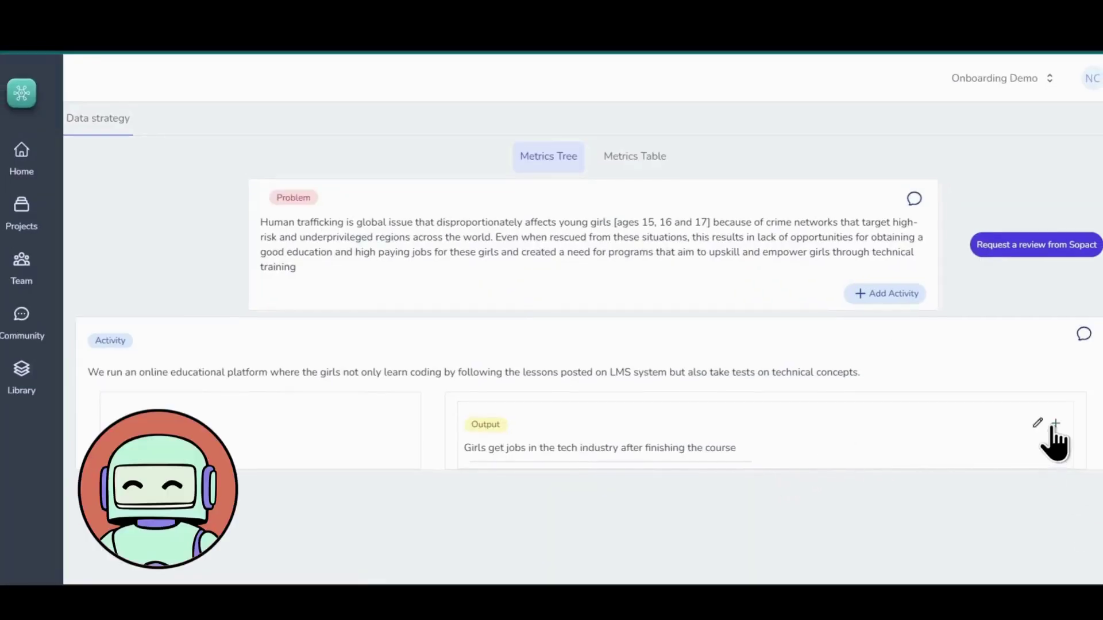
Add an outcome under that output on improving rescued girls' quality of life.
{"action": "left_click", "coordinate": [1054, 425]}
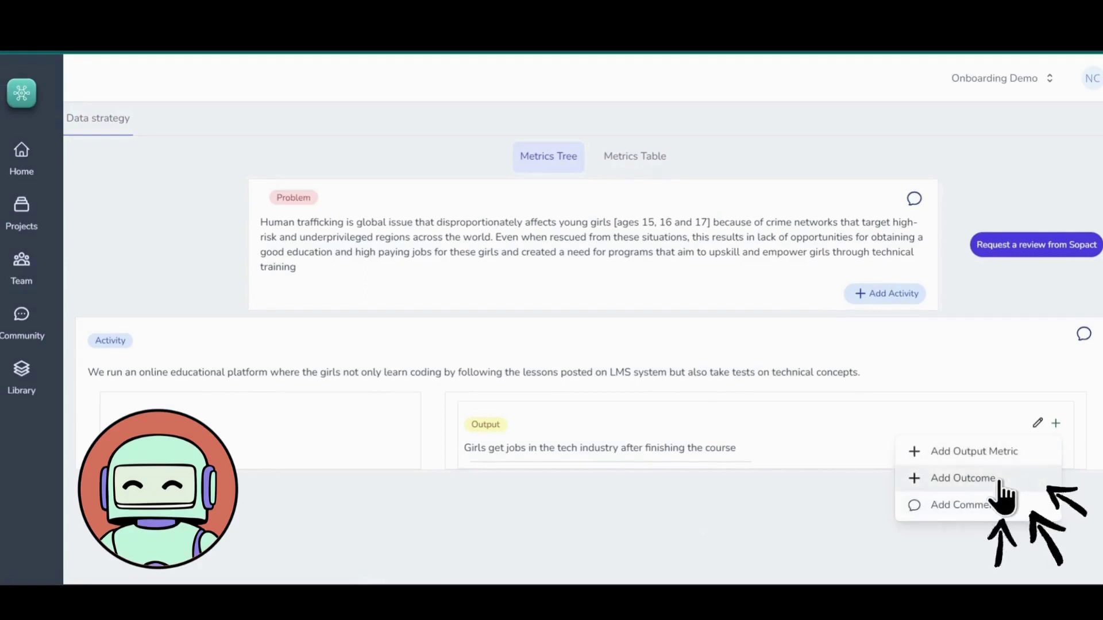
{"action": "left_click", "coordinate": [962, 478]}
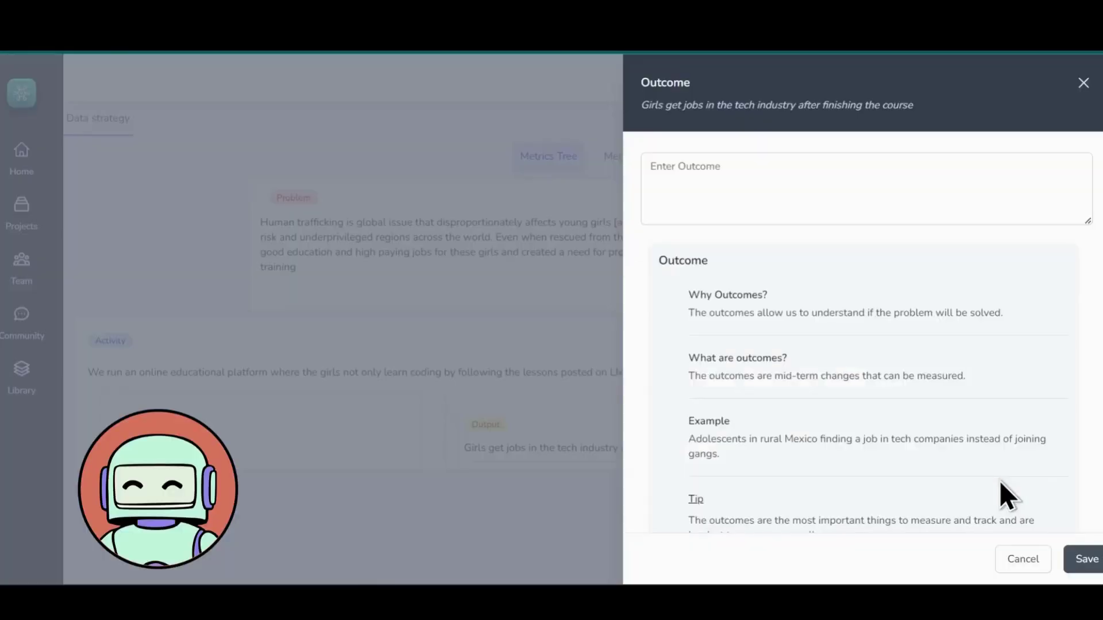
{"action": "left_click", "coordinate": [783, 202]}
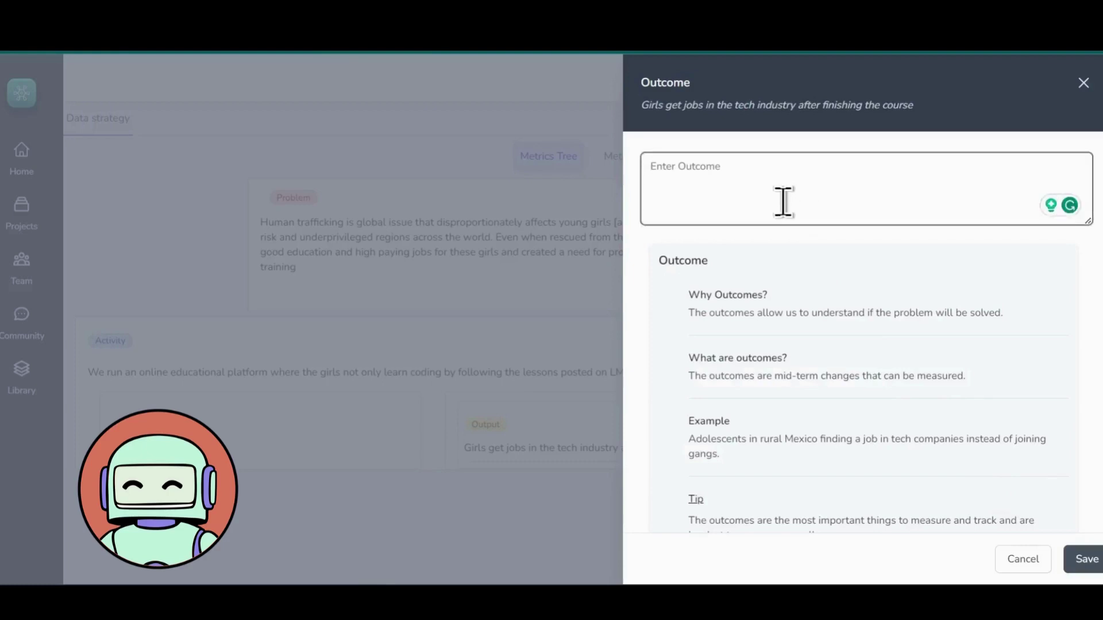
{"action": "type", "text": "Improving the quality of life of young girls rescued from human trafficking networks or in high-risk areas for human trafficking"}
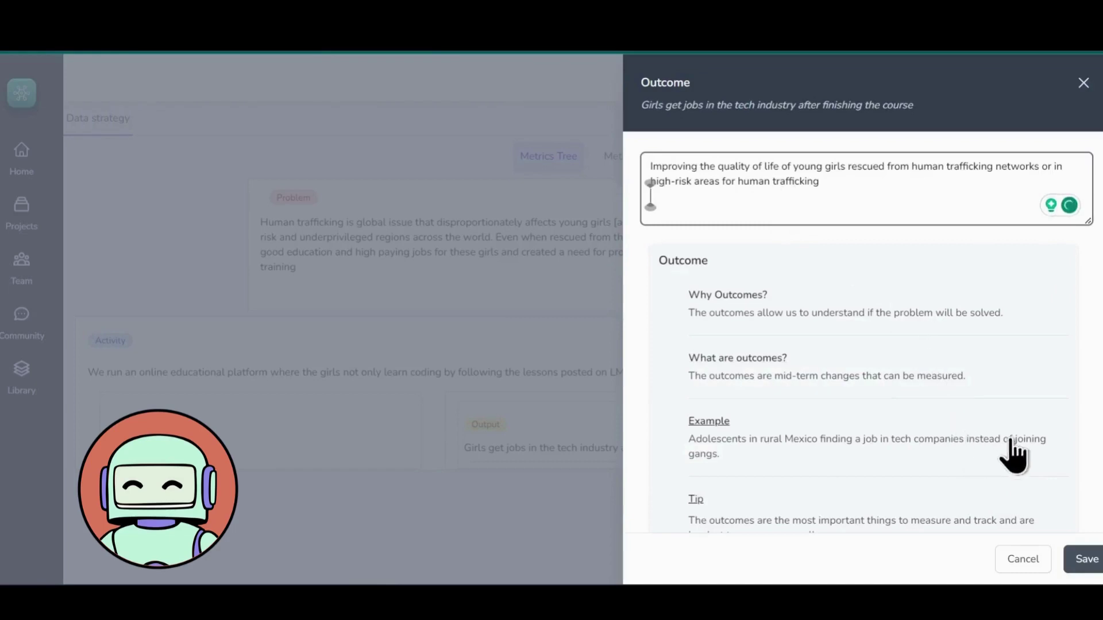
{"action": "left_click", "coordinate": [1082, 560]}
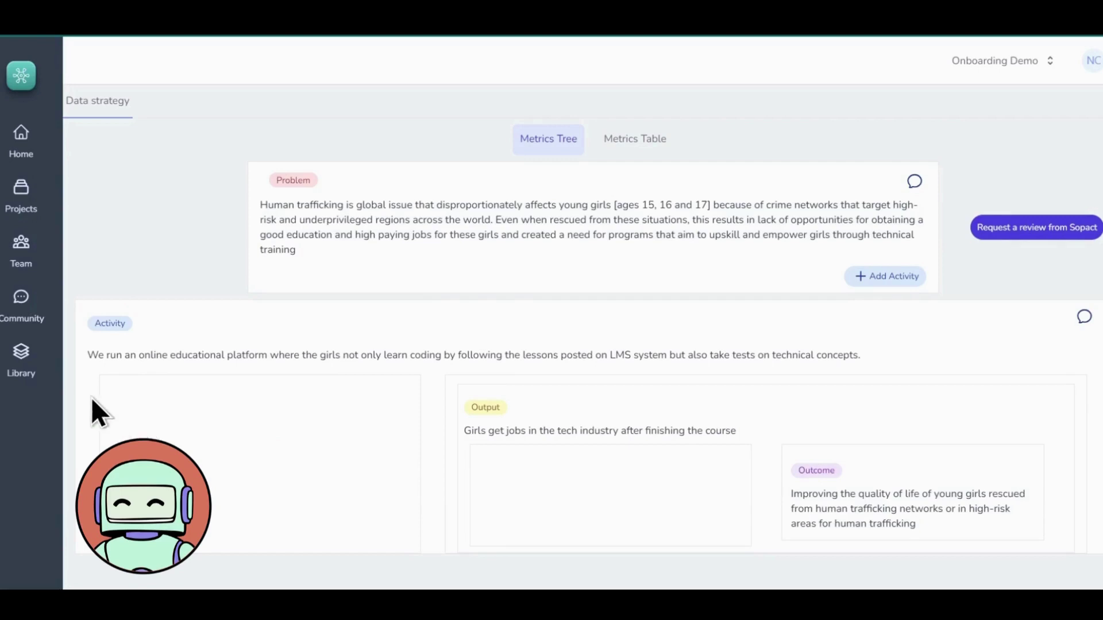
{"action": "mouse_move", "coordinate": [474, 354]}
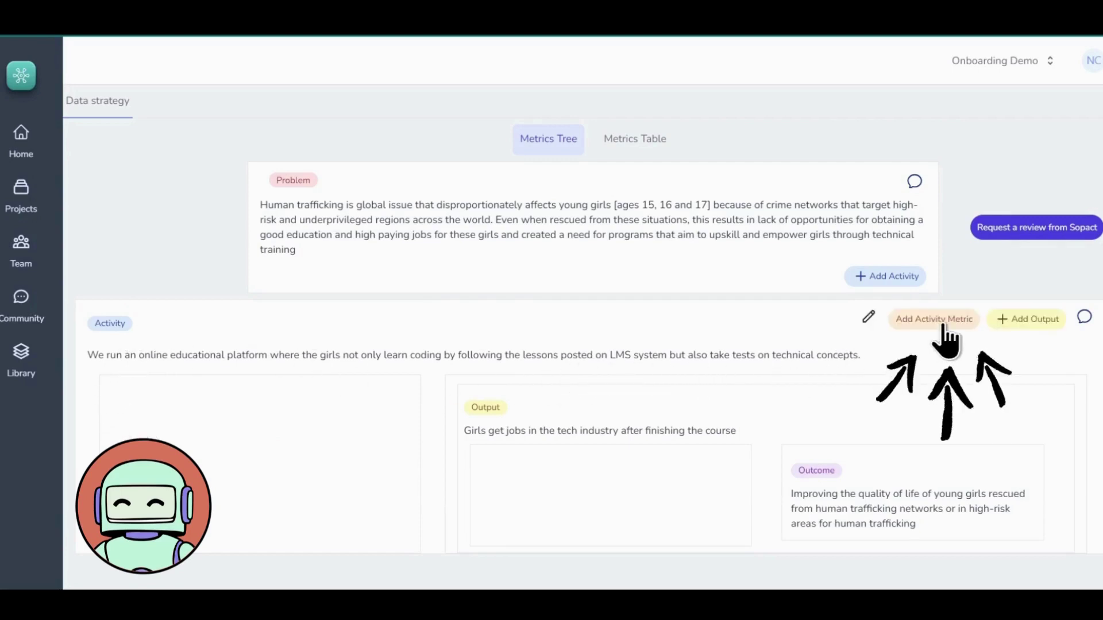
Save the activity metric 'Number of girls registered in the online platform' under the coding-platform activity.
{"action": "left_click", "coordinate": [934, 320]}
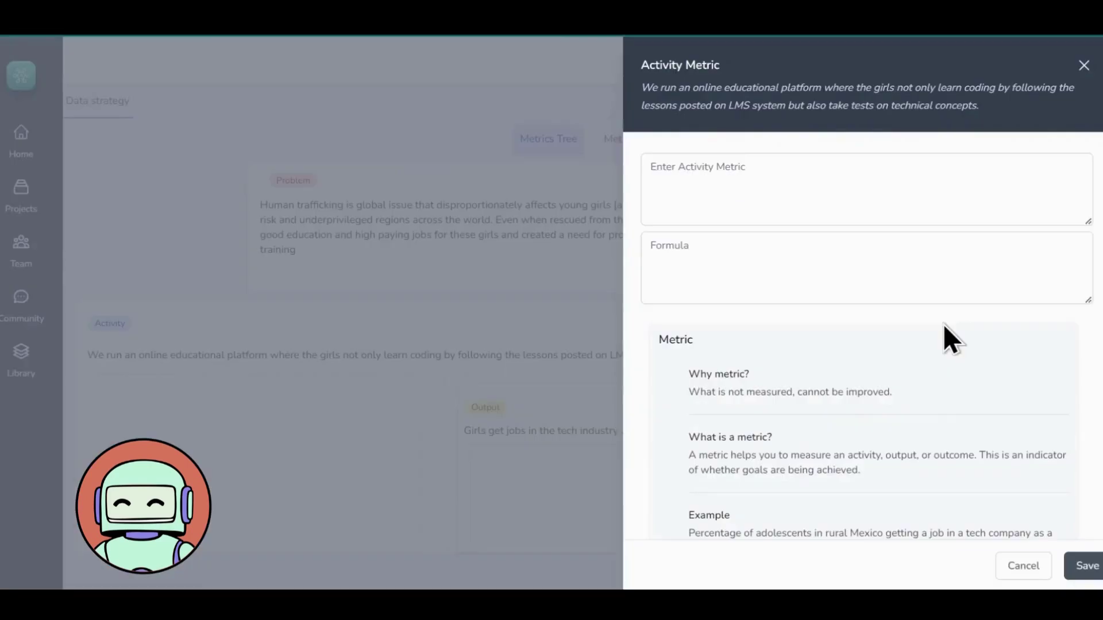
{"action": "left_click", "coordinate": [763, 200]}
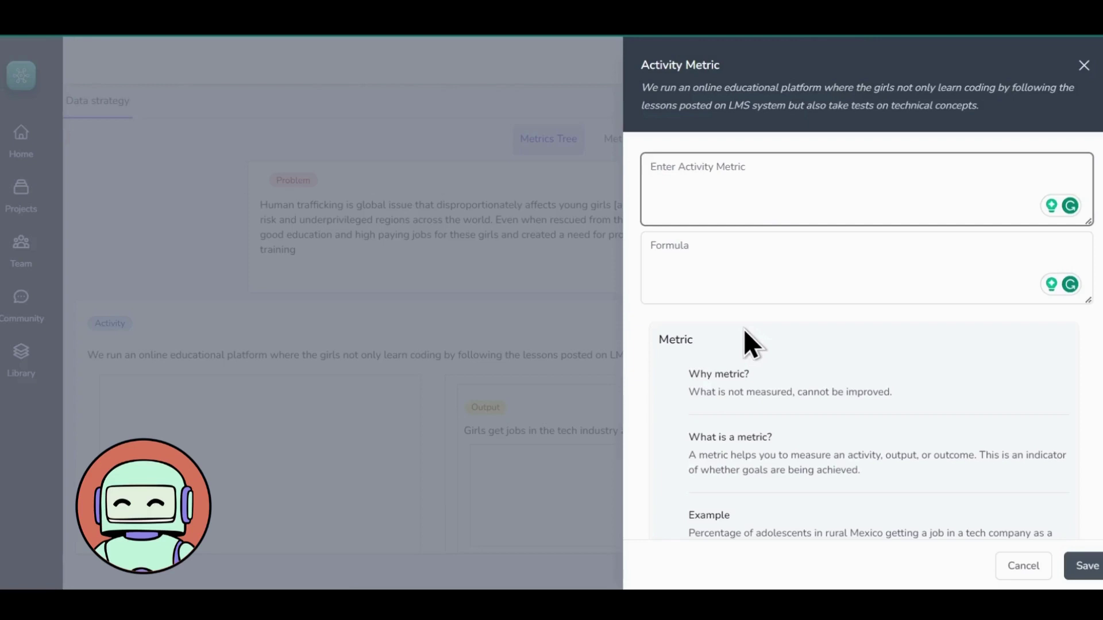
{"action": "type", "text": "Number of girls registered in the online platform"}
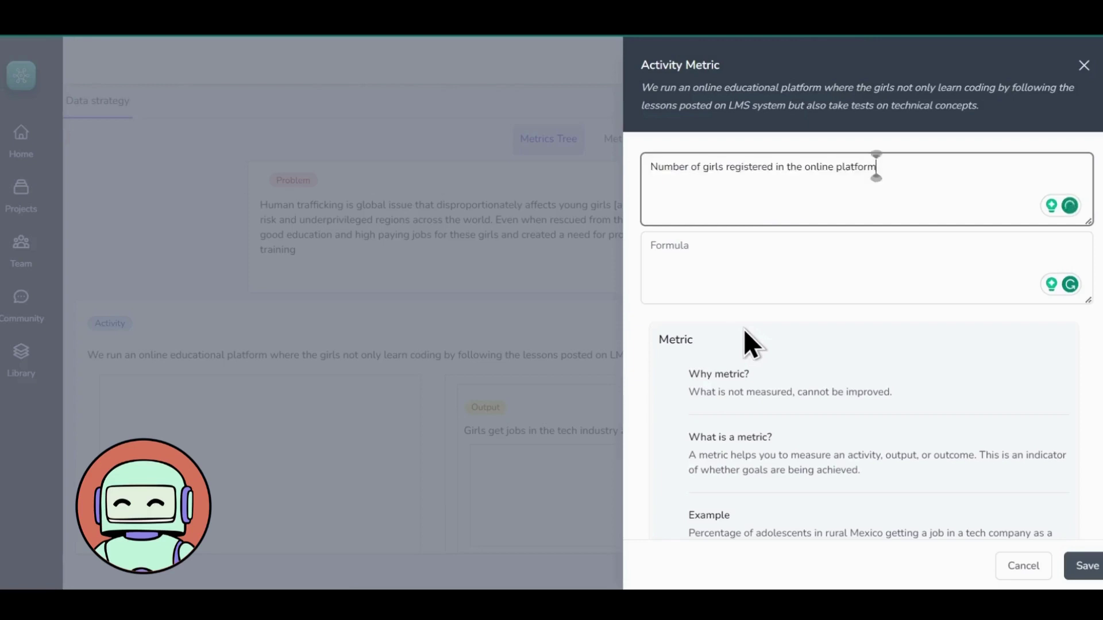
{"action": "left_click", "coordinate": [738, 313]}
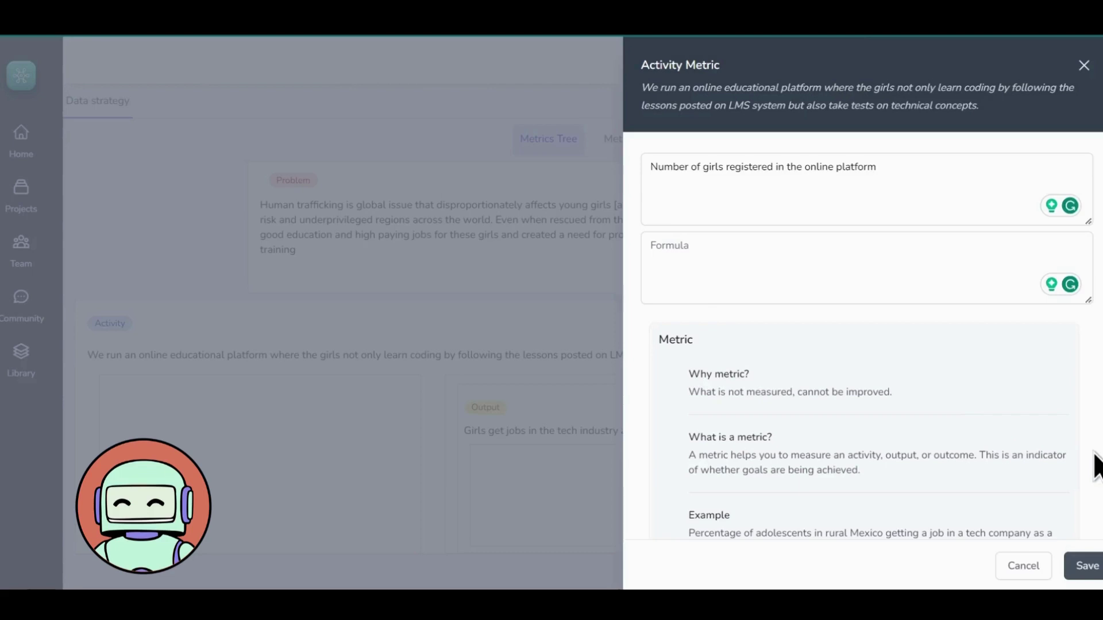
{"action": "left_click", "coordinate": [1082, 568]}
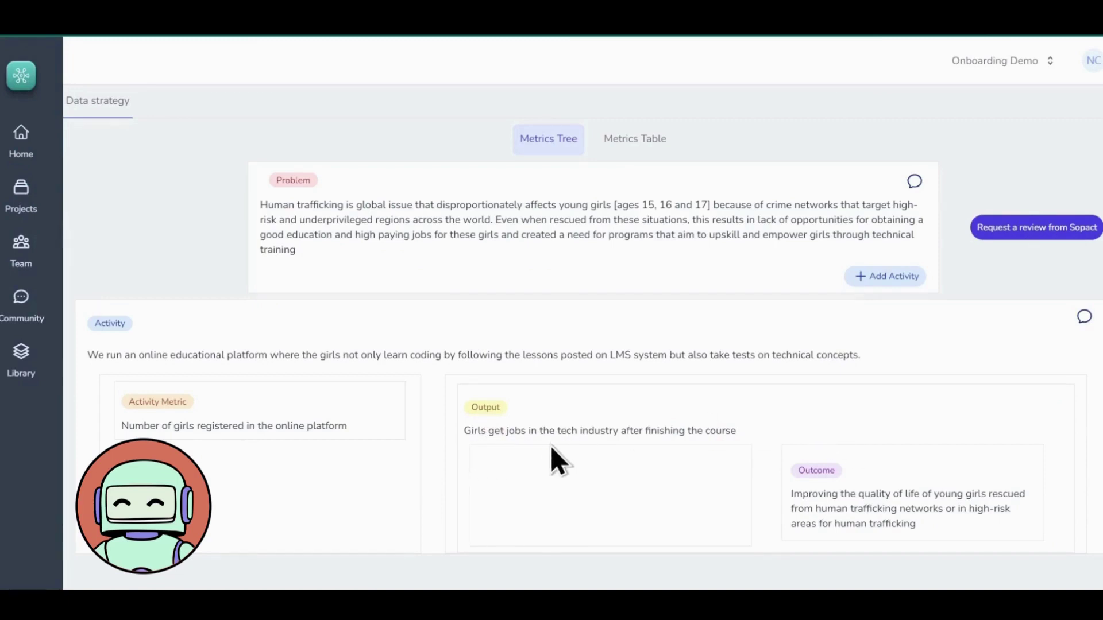
{"action": "mouse_move", "coordinate": [982, 432]}
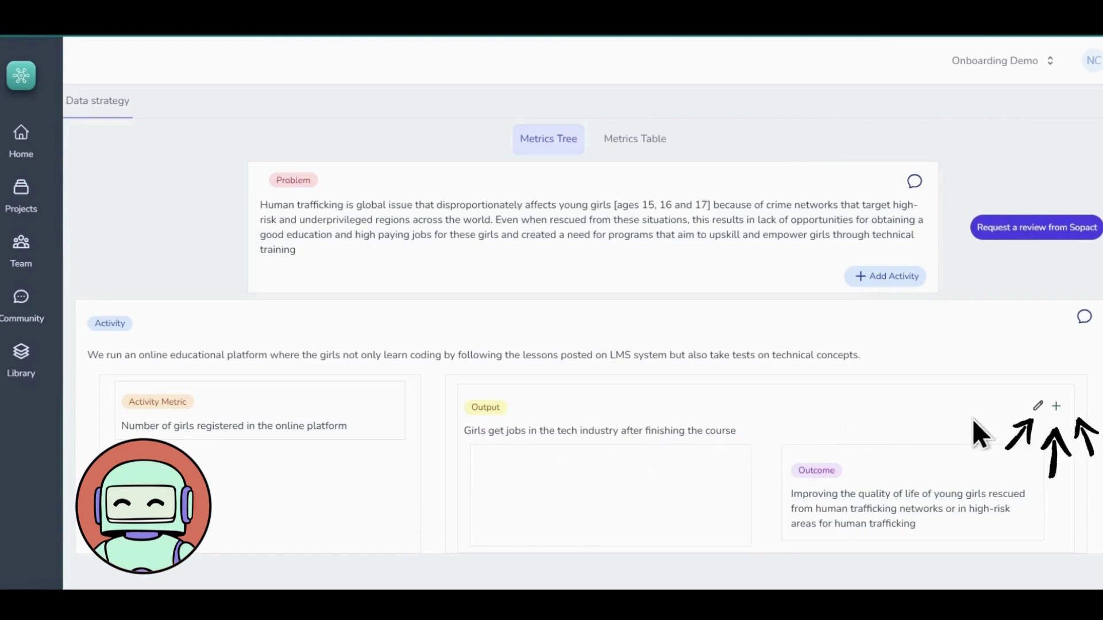
Add output metrics for girls passing the completion test and girls getting tech jobs.
{"action": "left_click", "coordinate": [1057, 407]}
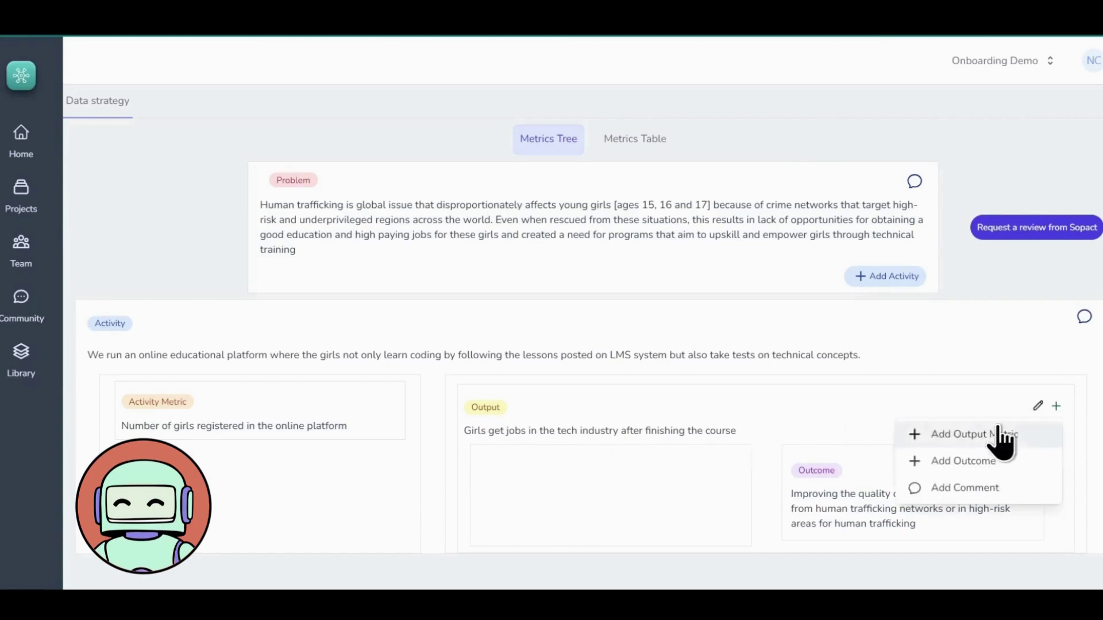
{"action": "left_click", "coordinate": [997, 437]}
{"action": "left_click", "coordinate": [685, 182]}
{"action": "type", "text": "Number of girls that finished the course successfully with a passing score on the completion test"}
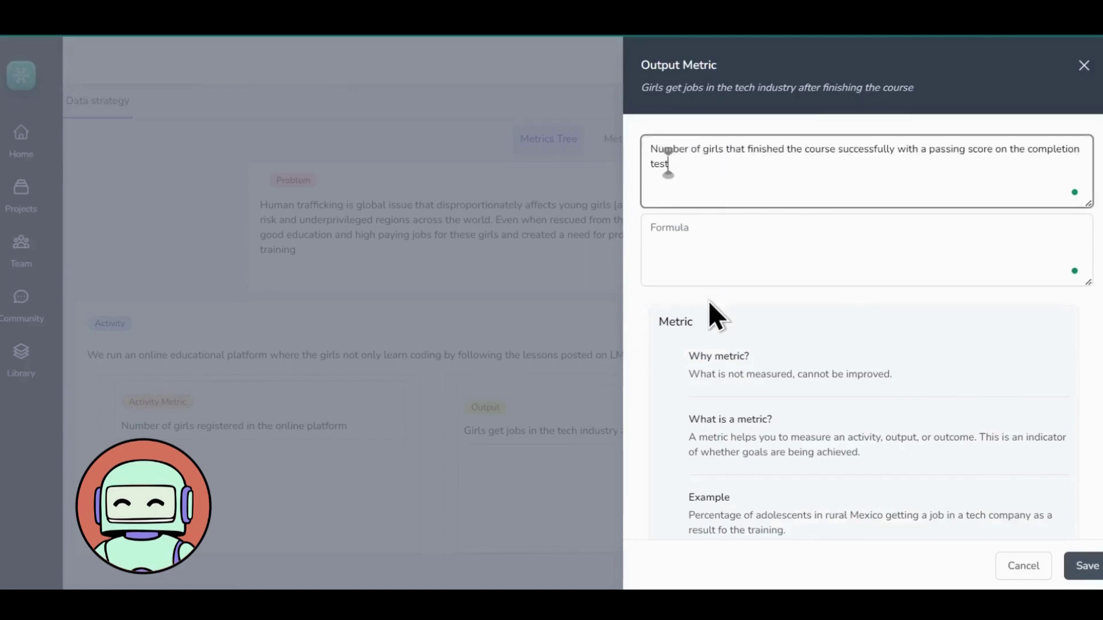
{"action": "left_click", "coordinate": [709, 301]}
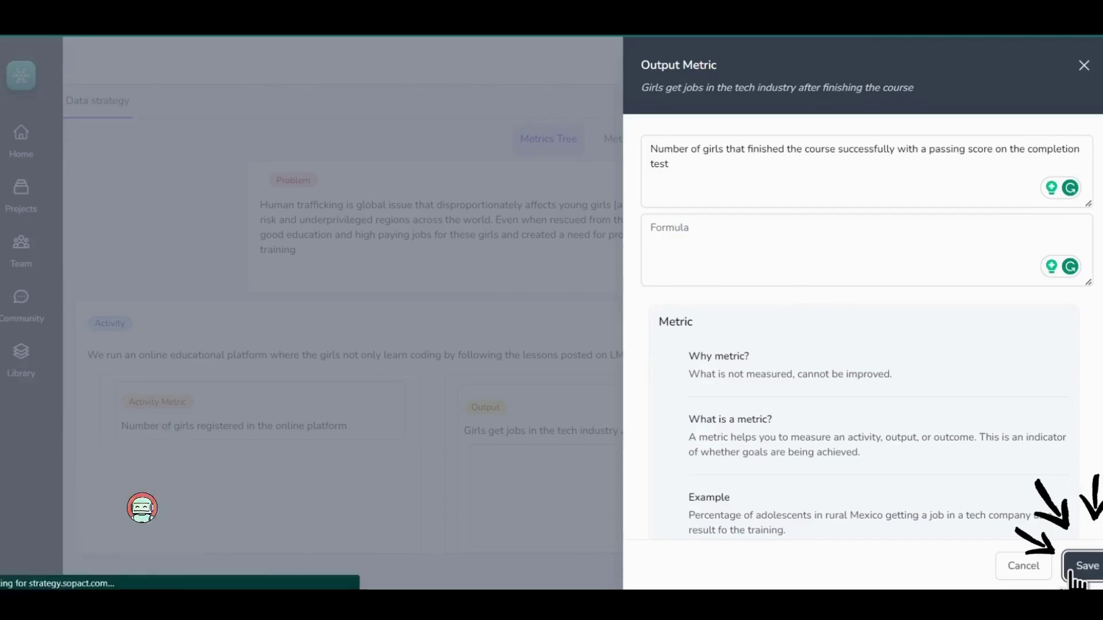
{"action": "left_click", "coordinate": [1075, 573]}
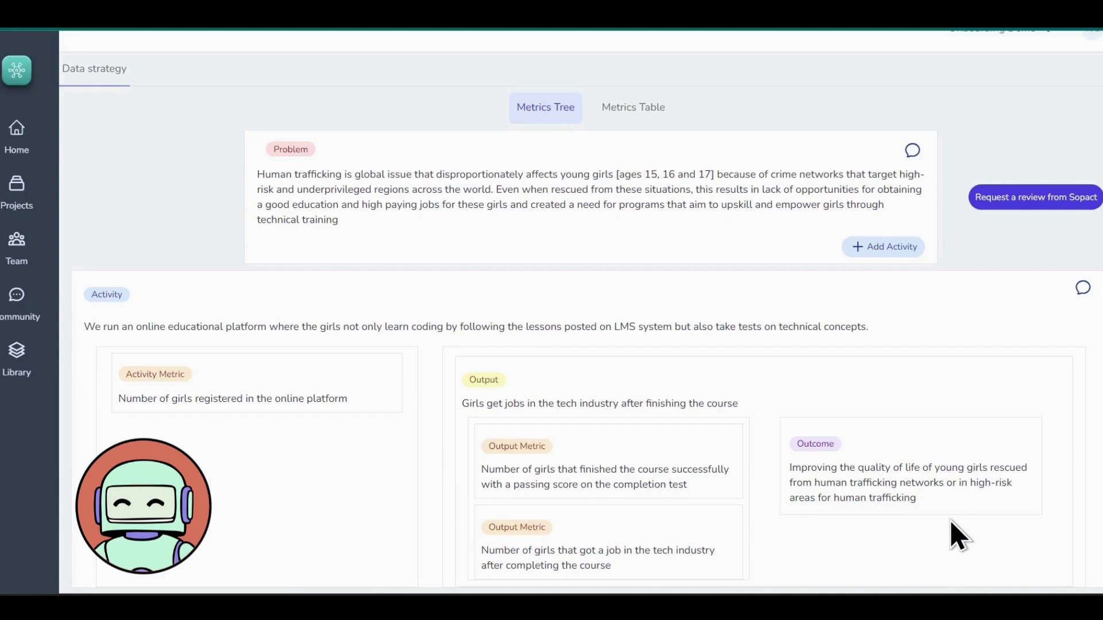
{"action": "mouse_move", "coordinate": [911, 477]}
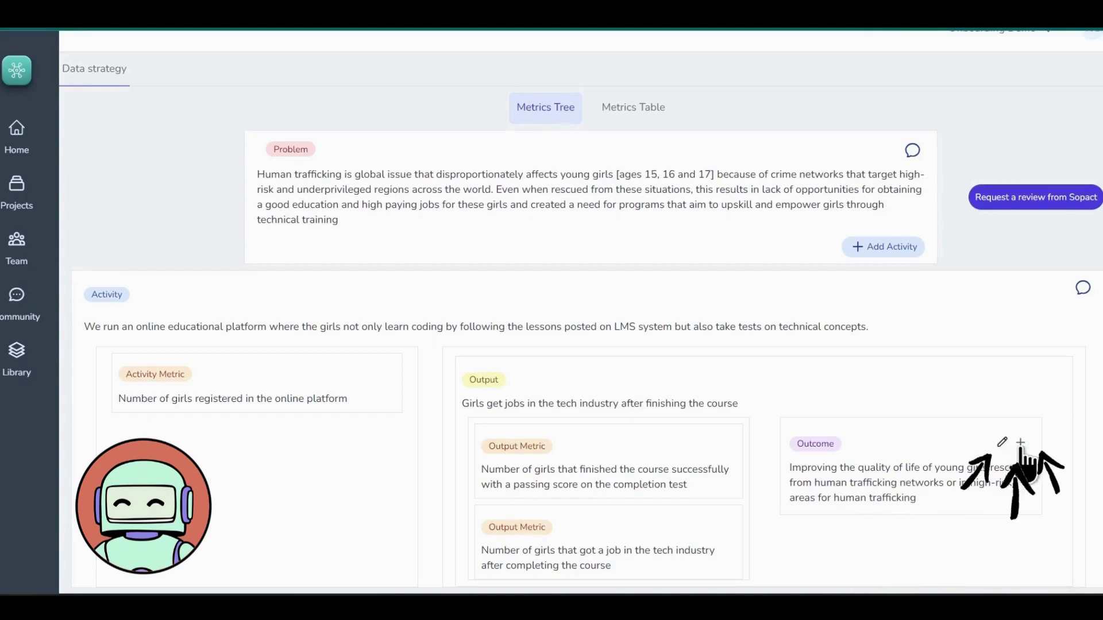
{"action": "left_click", "coordinate": [1021, 444]}
Save an outcome metric comparing job placement of rescued versus non-rescued girls.
{"action": "left_click", "coordinate": [965, 468]}
{"action": "left_click", "coordinate": [725, 194]}
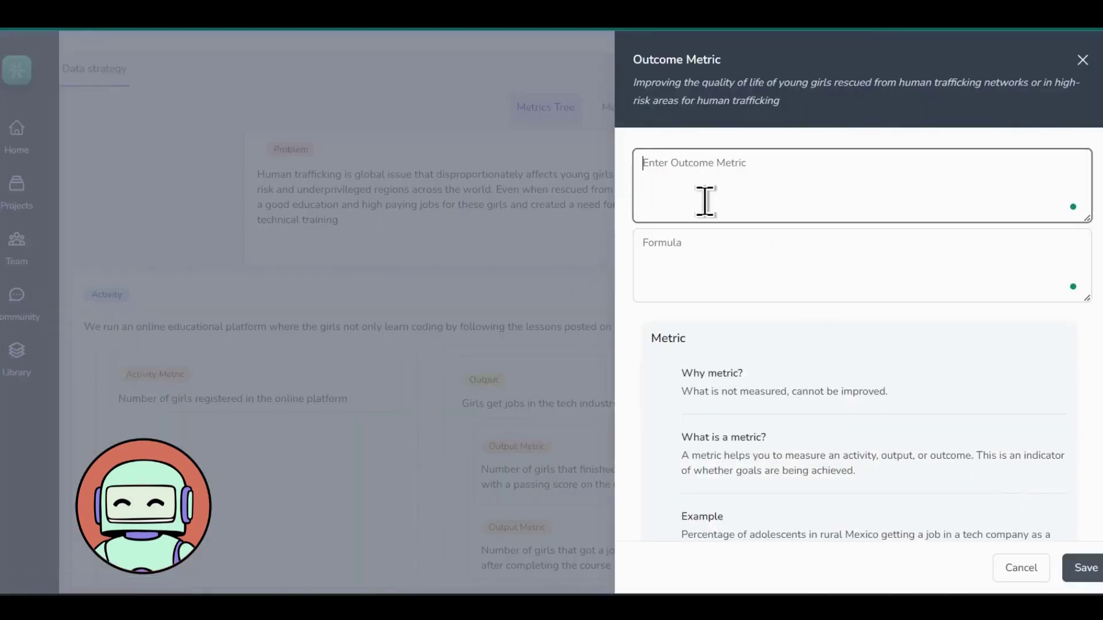
{"action": "type", "text": "# of girls who get a job after completing the course who were rescued from trafficking networks vs. not rescued from trafficking networks"}
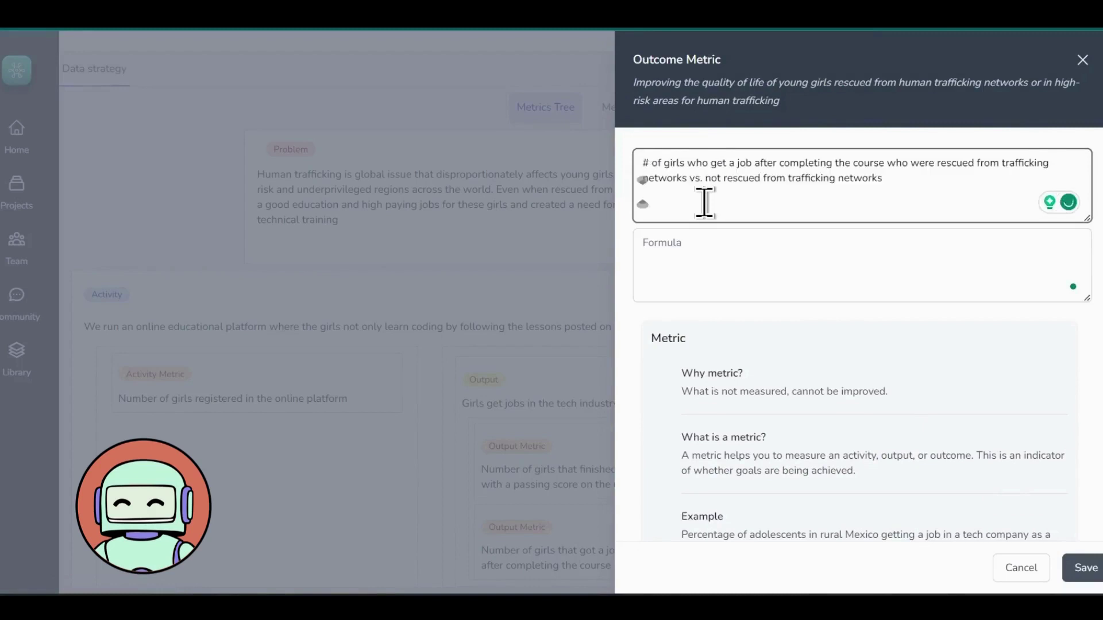
{"action": "left_click", "coordinate": [687, 317]}
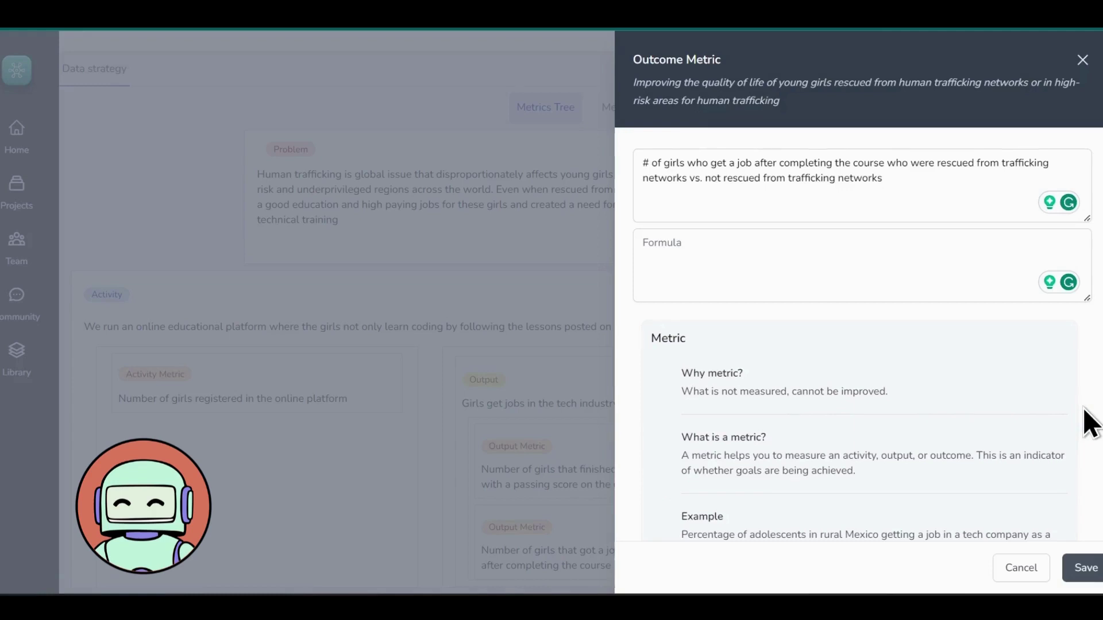
{"action": "scroll", "coordinate": [1090, 422], "scroll_direction": "down", "scroll_amount": 2}
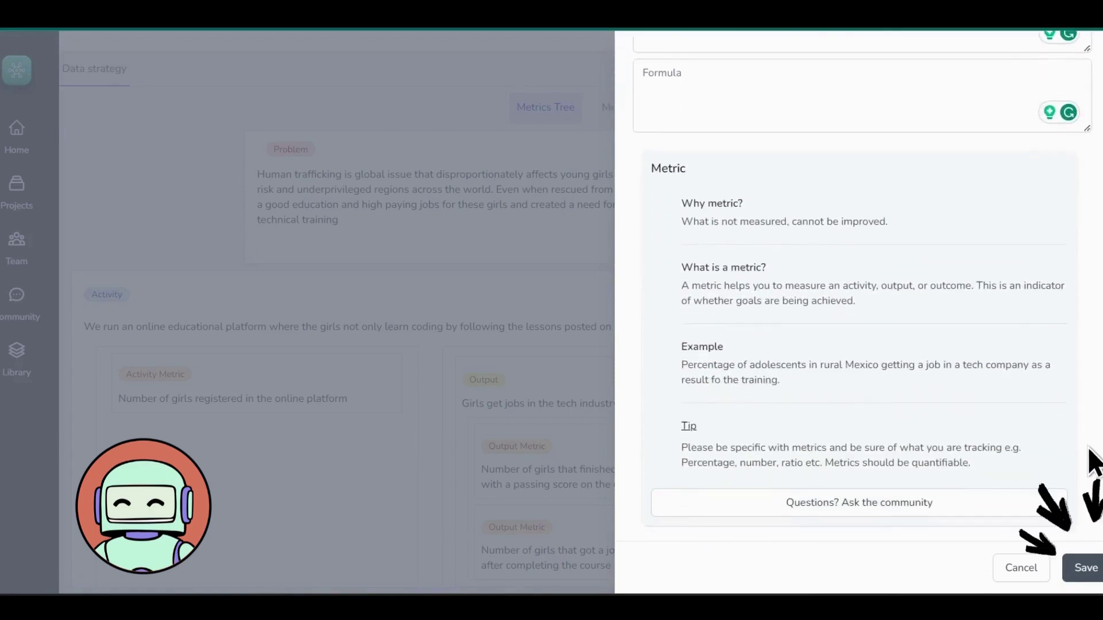
{"action": "left_click", "coordinate": [1084, 573]}
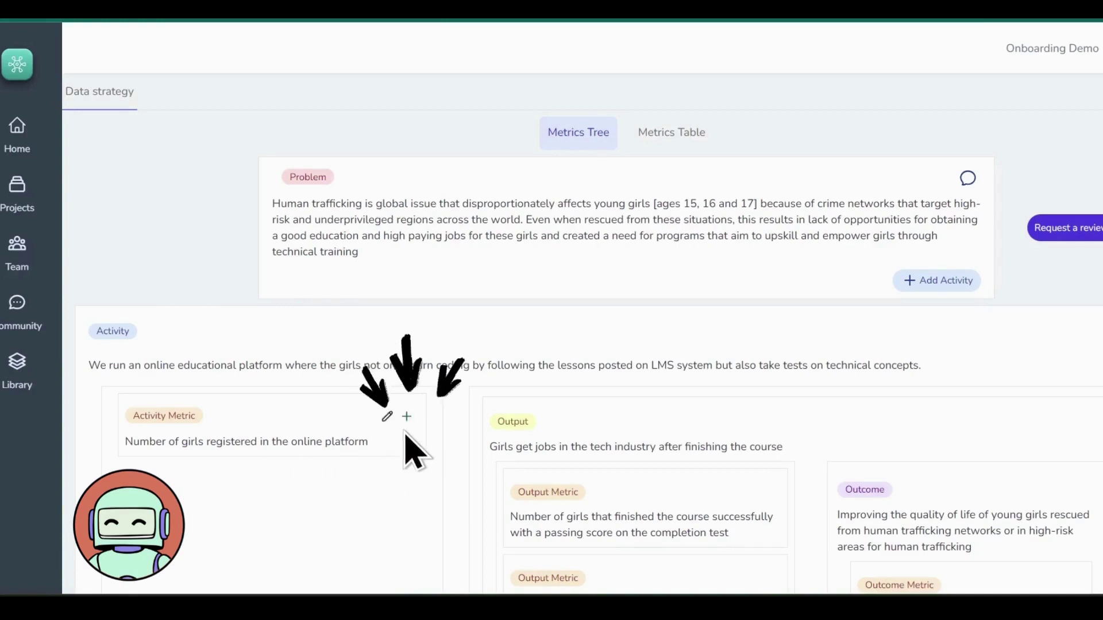
Fill in a Google Sheets source for the registered-girls metric: pasted link, tab registration_system, column id.
{"action": "left_click", "coordinate": [406, 418]}
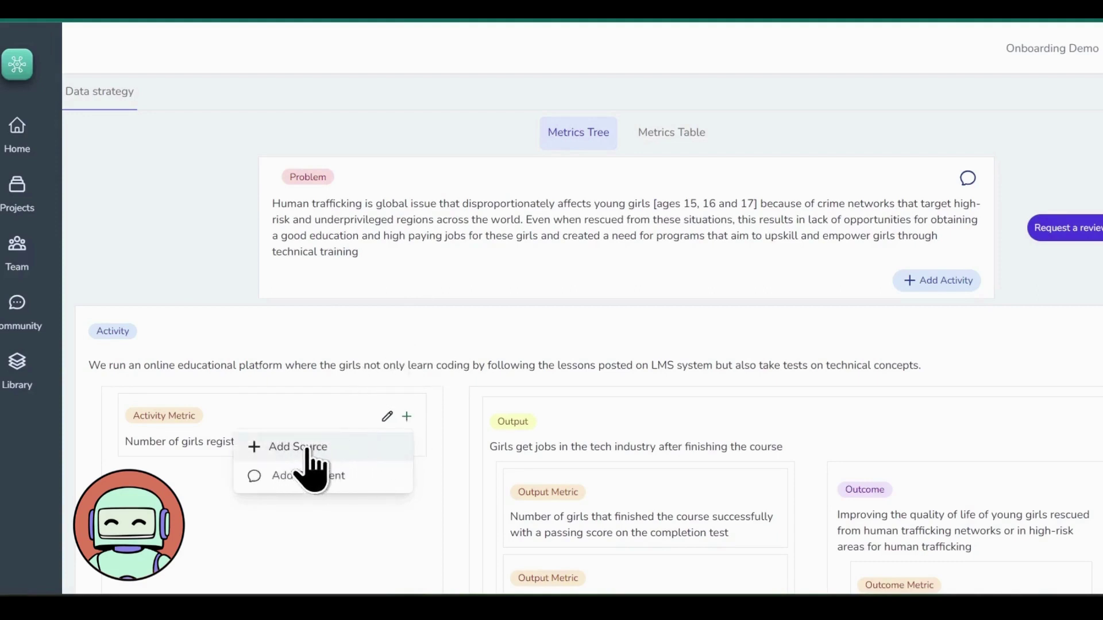
{"action": "left_click", "coordinate": [298, 448]}
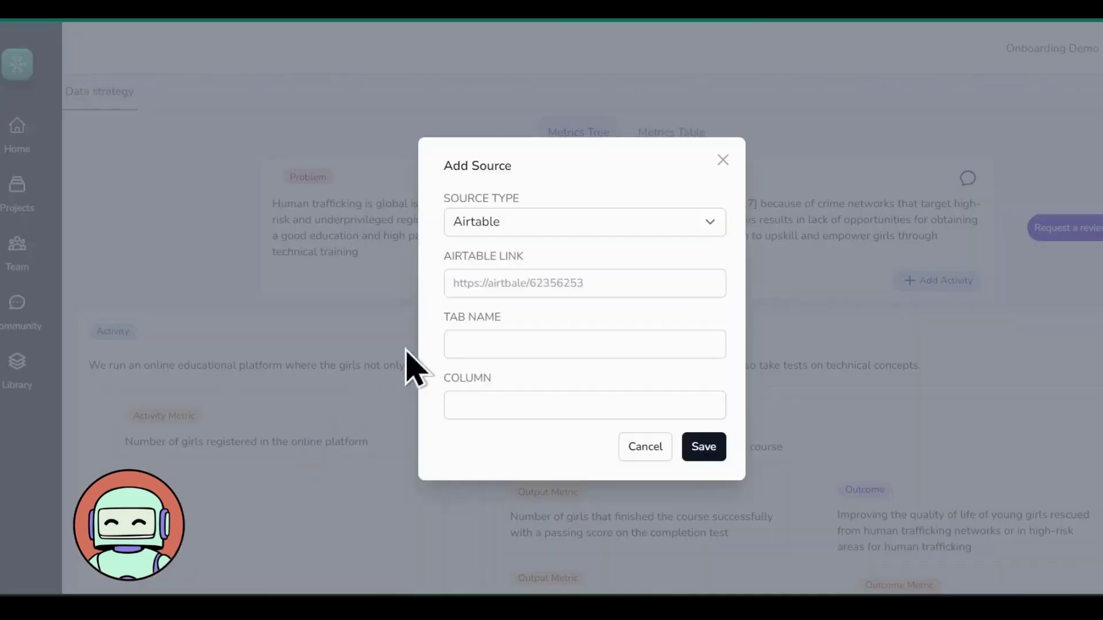
{"action": "left_click", "coordinate": [473, 231]}
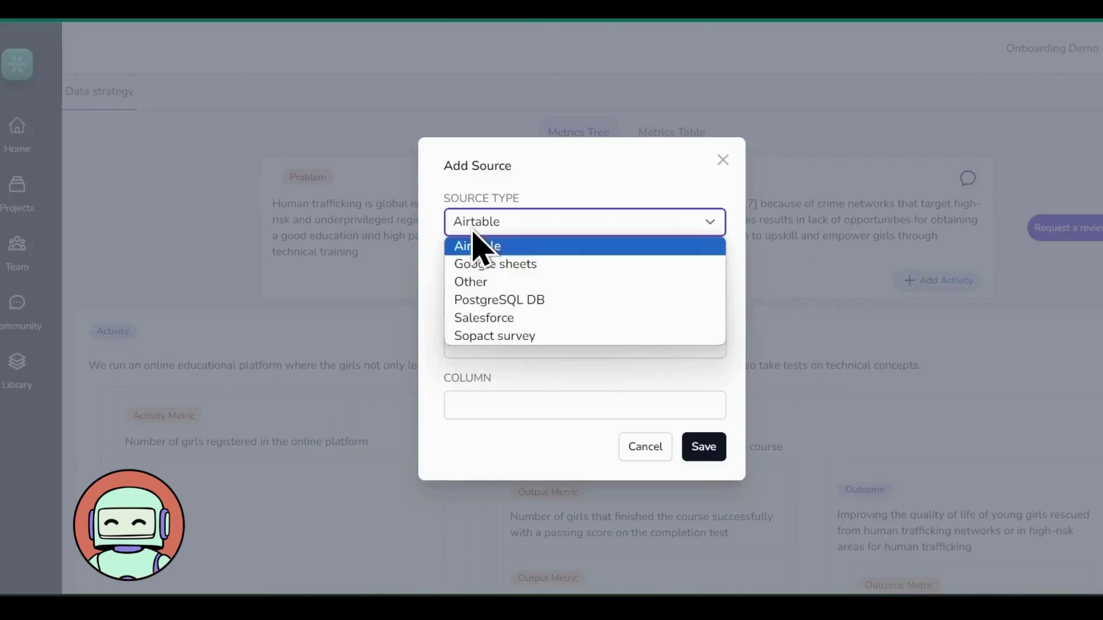
{"action": "left_click", "coordinate": [583, 274]}
{"action": "left_click", "coordinate": [575, 278]}
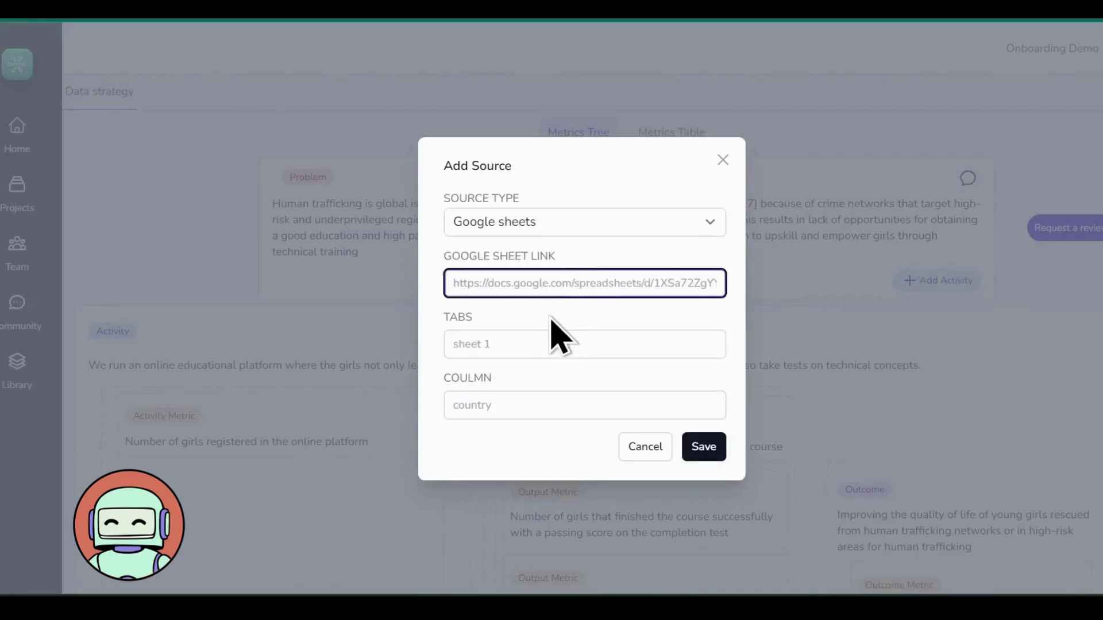
{"action": "key", "text": "ctrl+v"}
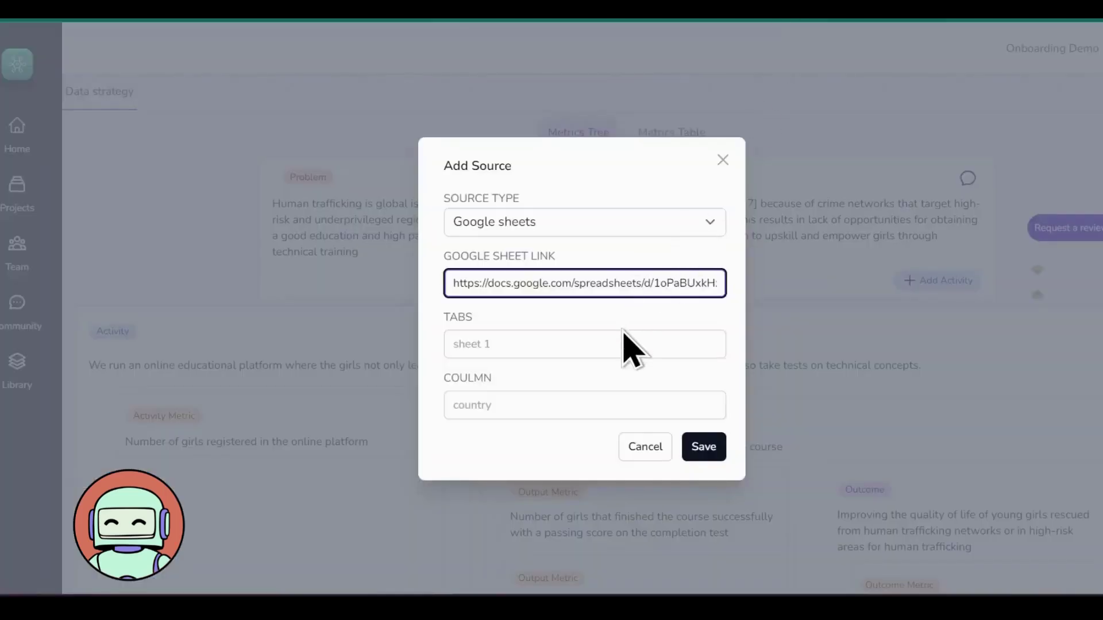
{"action": "left_click", "coordinate": [621, 338]}
{"action": "type", "text": "registration_system"}
{"action": "left_click", "coordinate": [562, 395]}
{"action": "type", "text": "id"}
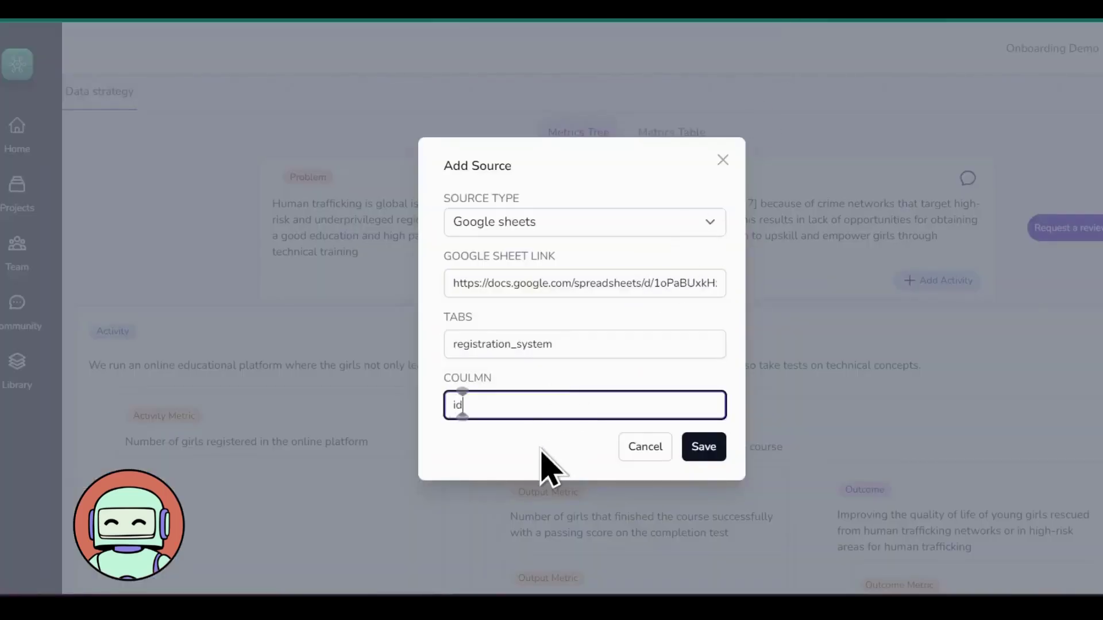
{"action": "left_click", "coordinate": [548, 465]}
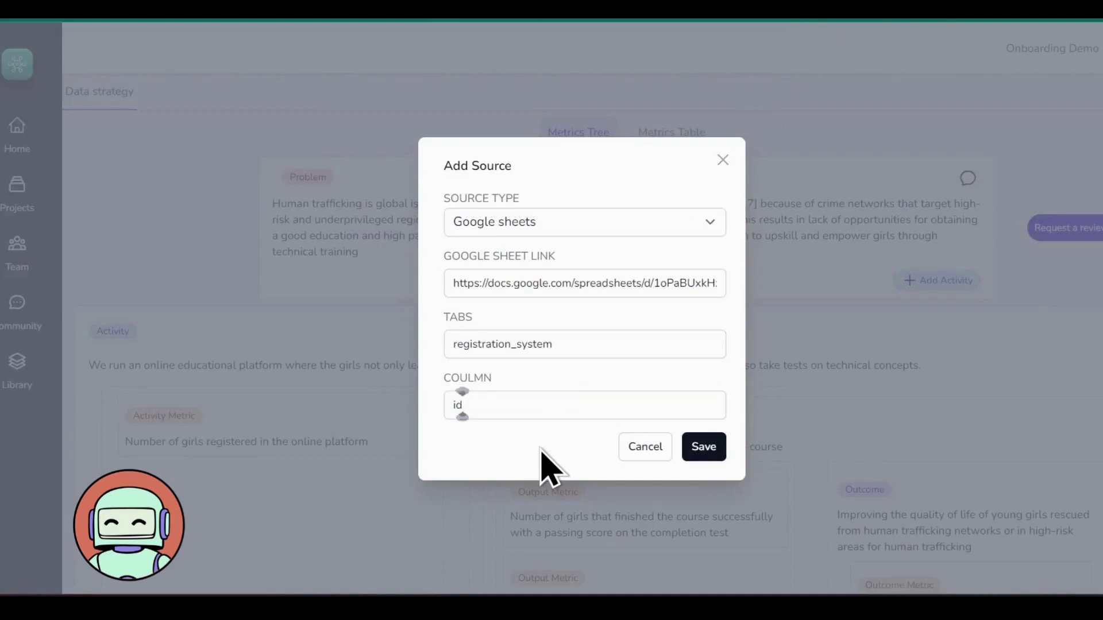
Save the Google Sheets source and choose Sopact survey as the girls-hired metric's source type.
{"action": "left_click", "coordinate": [705, 454]}
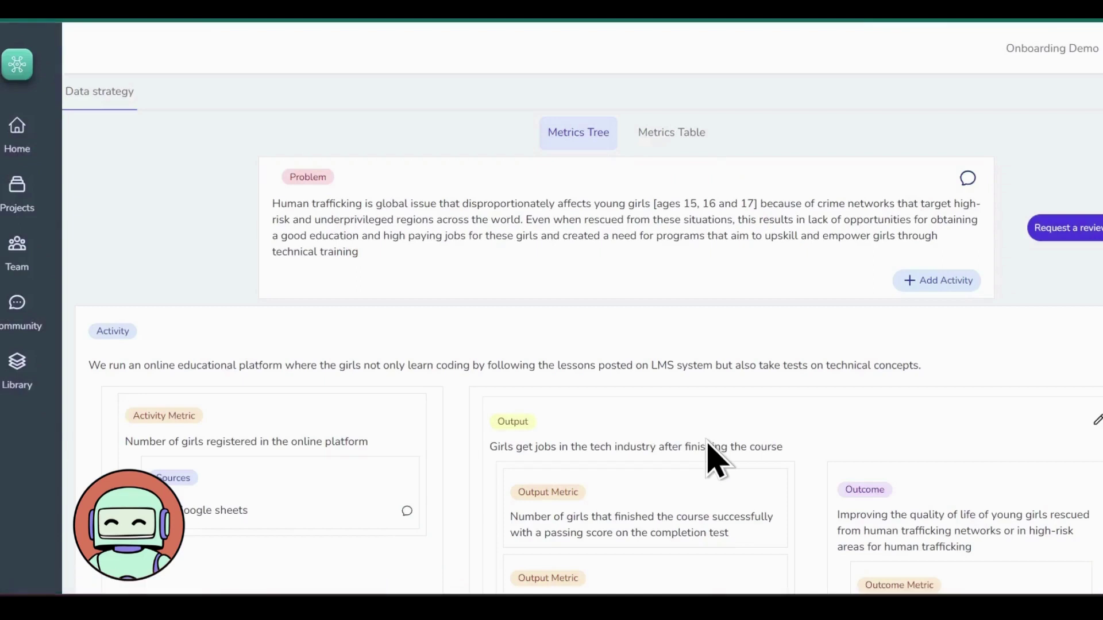
{"action": "scroll", "coordinate": [711, 453], "scroll_direction": "down", "scroll_amount": 1}
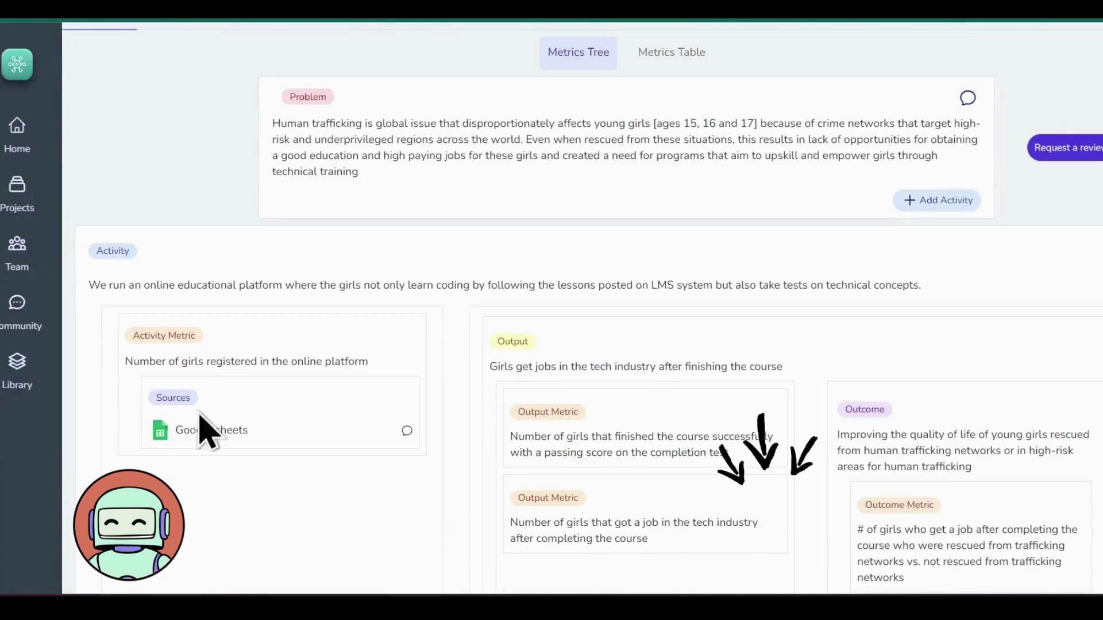
{"action": "left_click", "coordinate": [768, 499]}
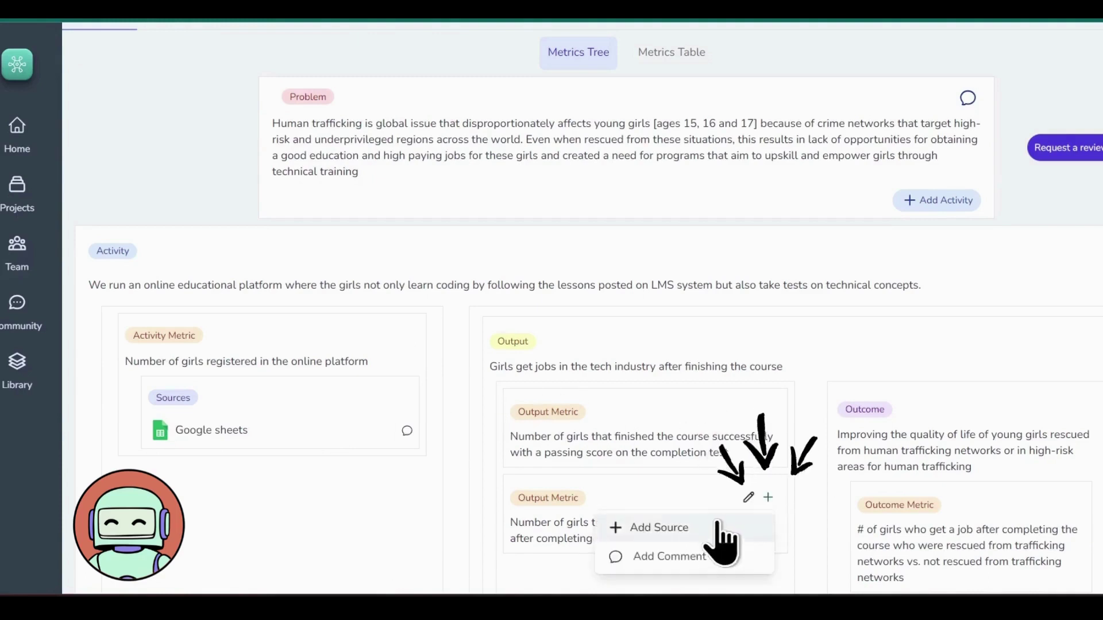
{"action": "left_click", "coordinate": [678, 530]}
{"action": "left_click", "coordinate": [516, 229]}
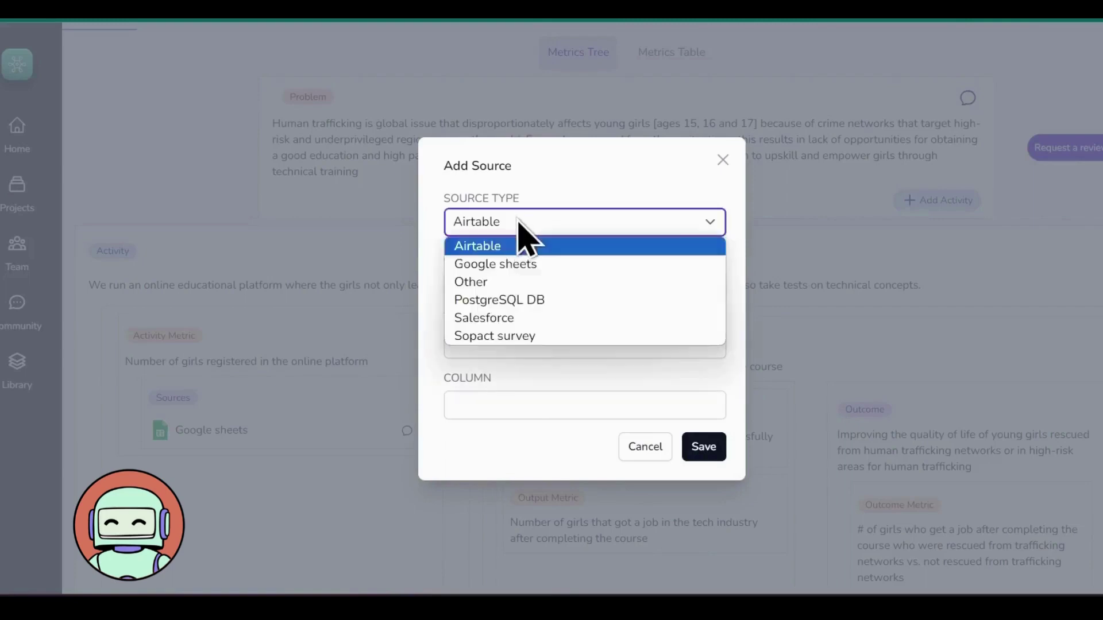
{"action": "left_click", "coordinate": [499, 334]}
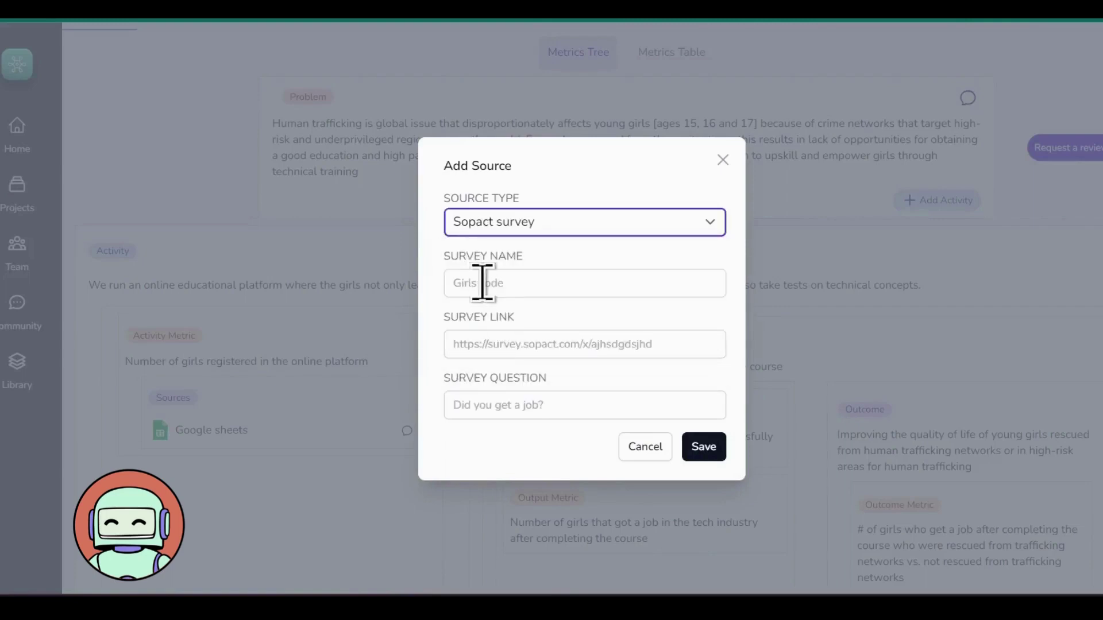
Save the Girls Code Survey source with its link and question 'Did you get the job after completing the course?'.
{"action": "left_click", "coordinate": [483, 283]}
{"action": "type", "text": "Girls Code Survey"}
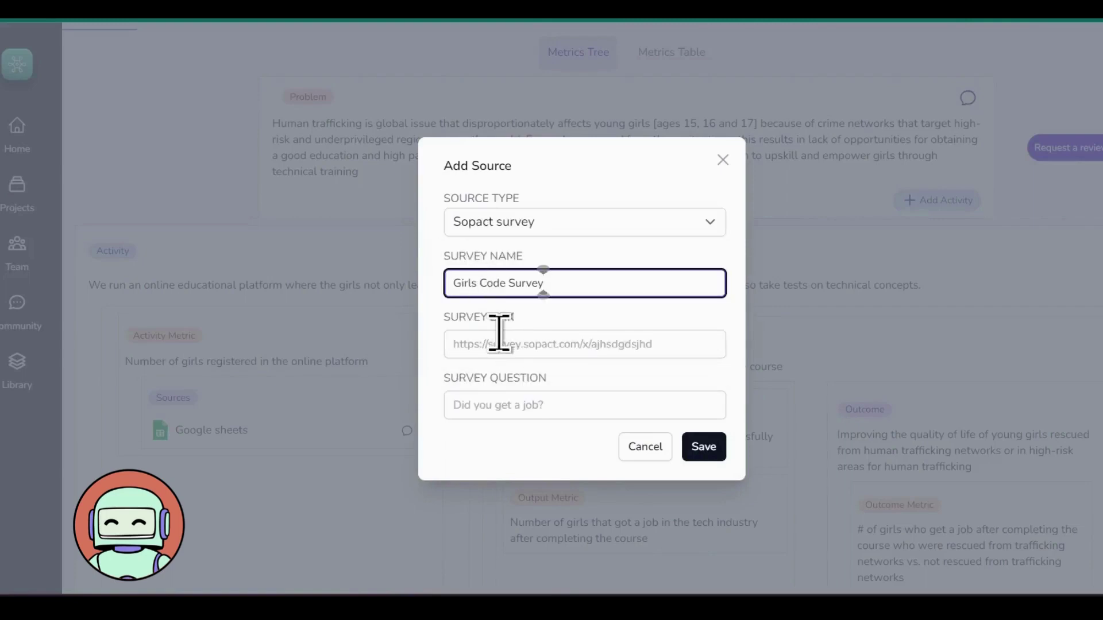
{"action": "left_click", "coordinate": [498, 342]}
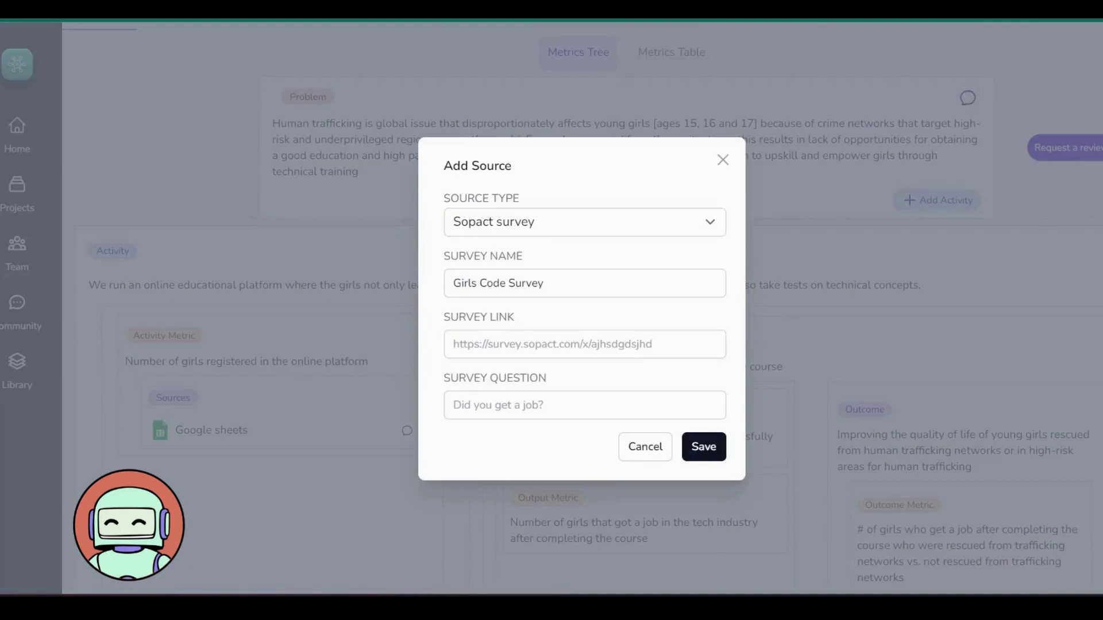
{"action": "left_click", "coordinate": [507, 336]}
{"action": "type", "text": "https://survey.sopact.com/s/NG_lXxZVcxRsVOkxnyta"}
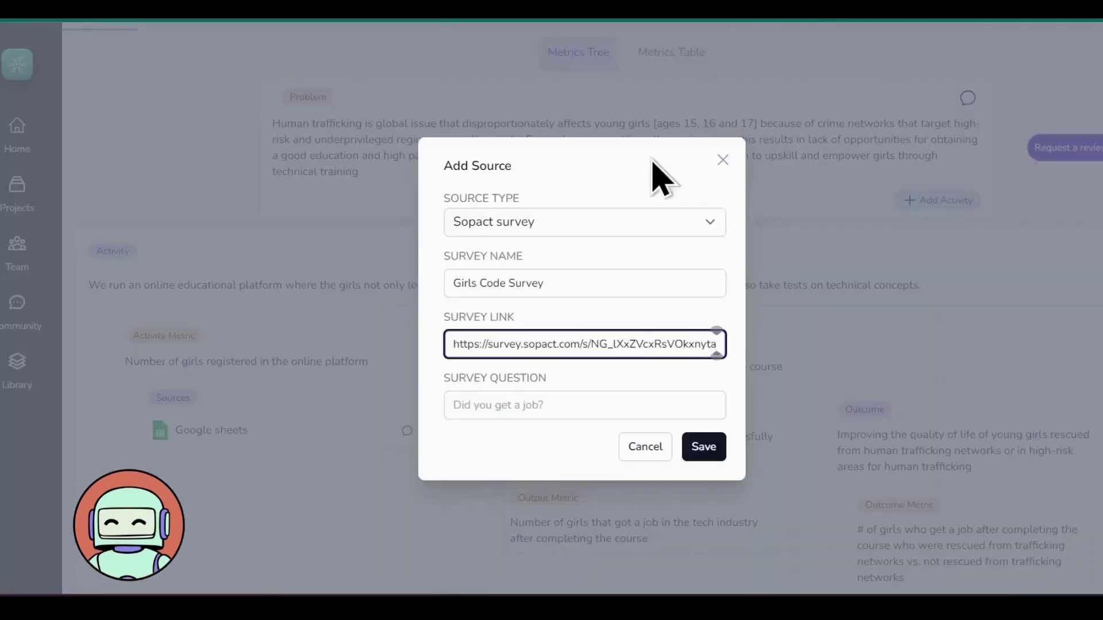
{"action": "left_click", "coordinate": [558, 407]}
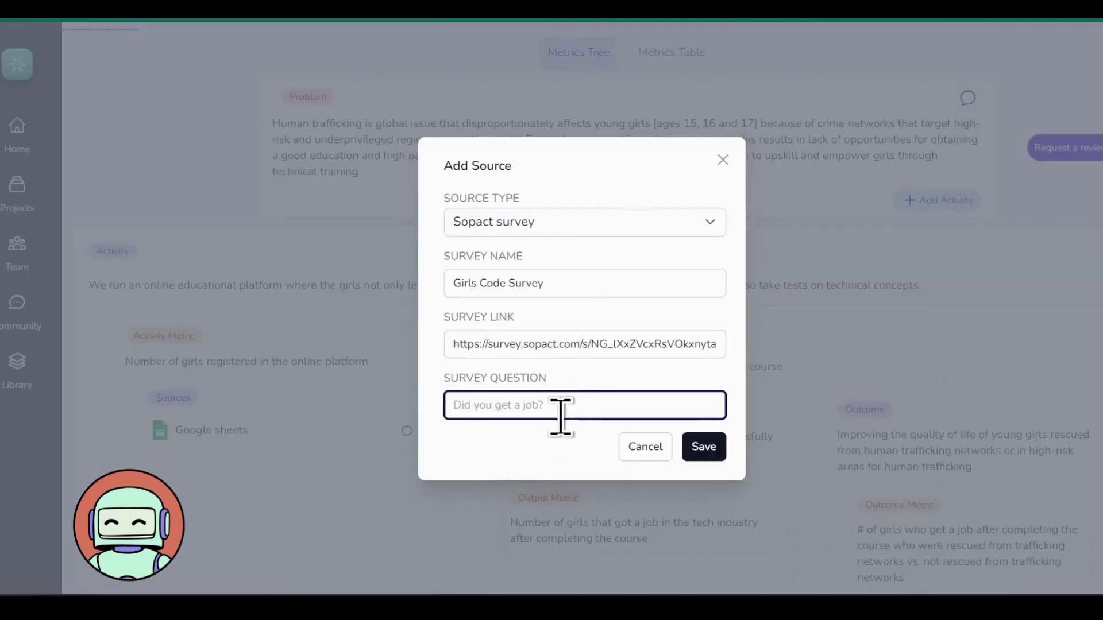
{"action": "type", "text": "Did you get the job after completing the course?"}
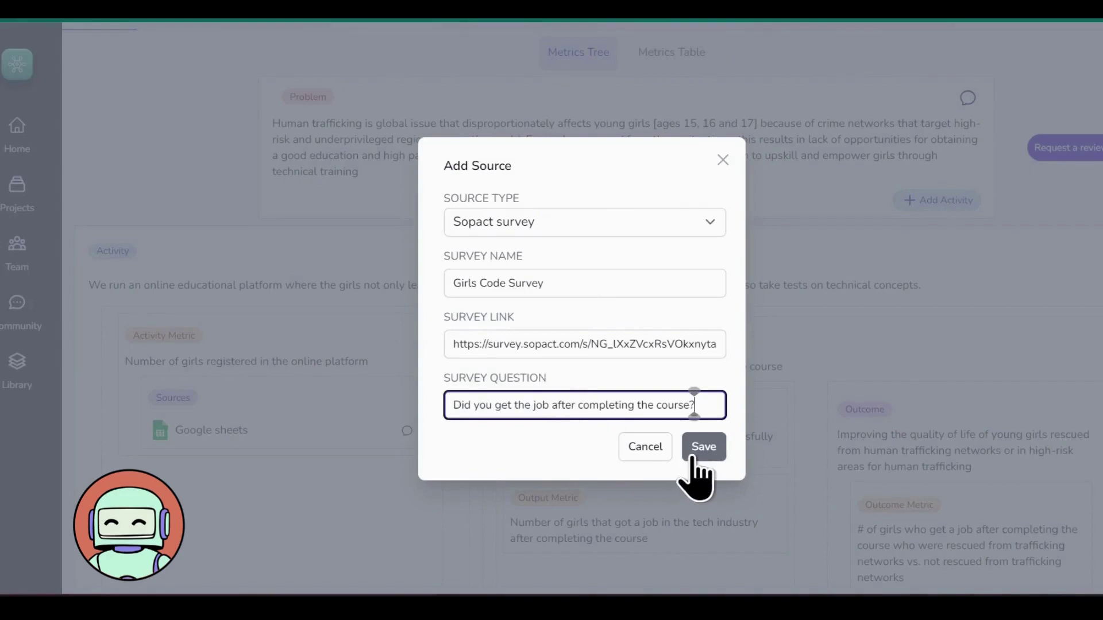
{"action": "left_click", "coordinate": [694, 449]}
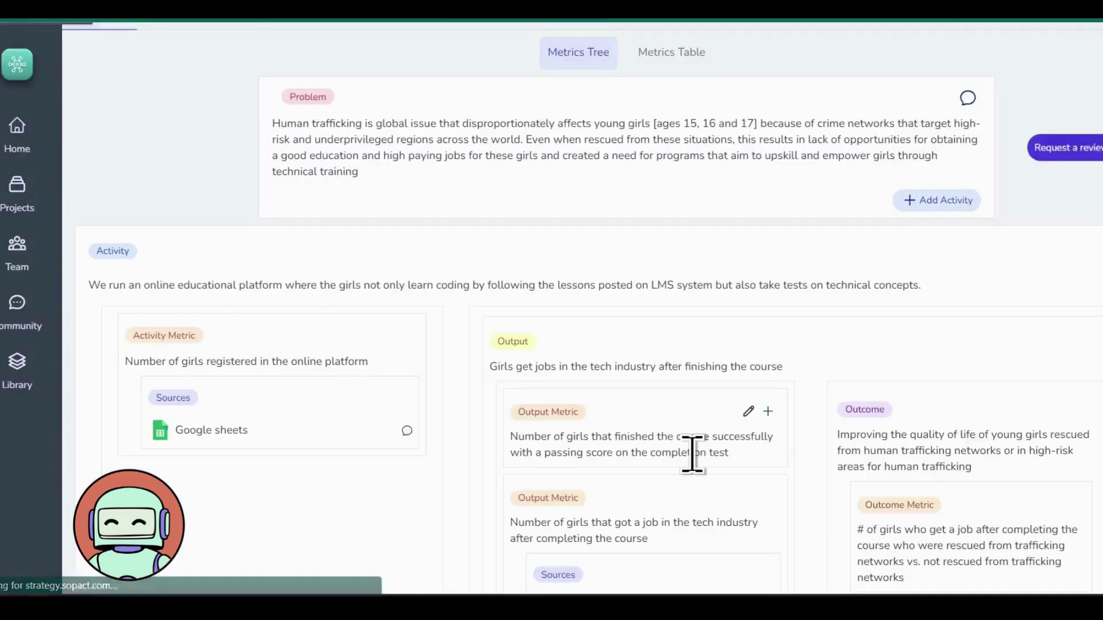
{"action": "scroll", "coordinate": [694, 449], "scroll_direction": "down", "scroll_amount": 3}
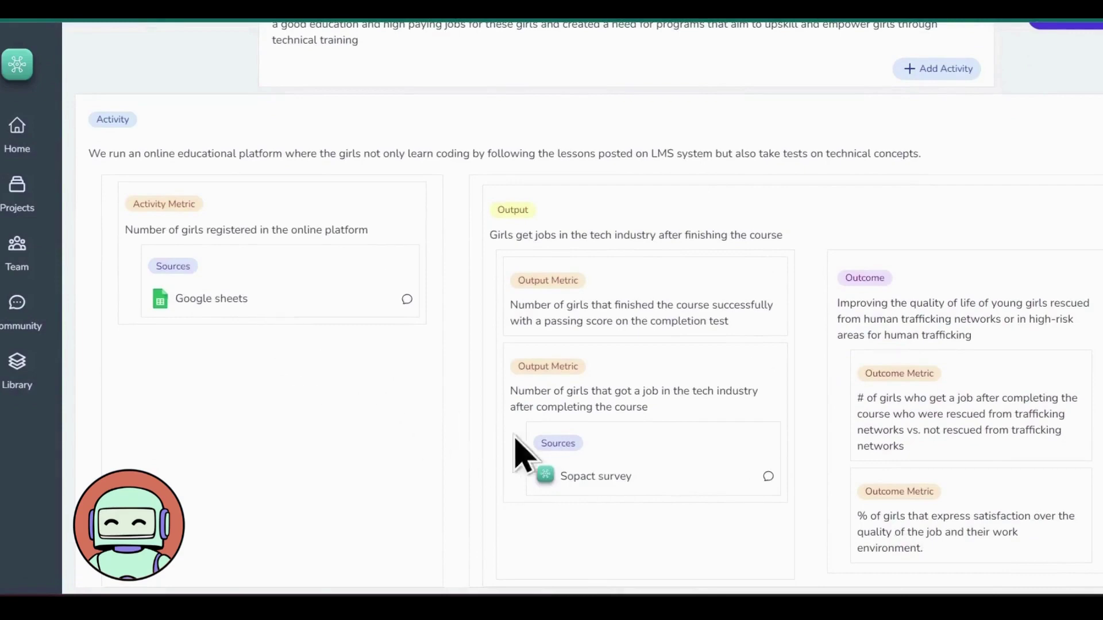
{"action": "scroll", "coordinate": [303, 313], "scroll_direction": "up", "scroll_amount": 1}
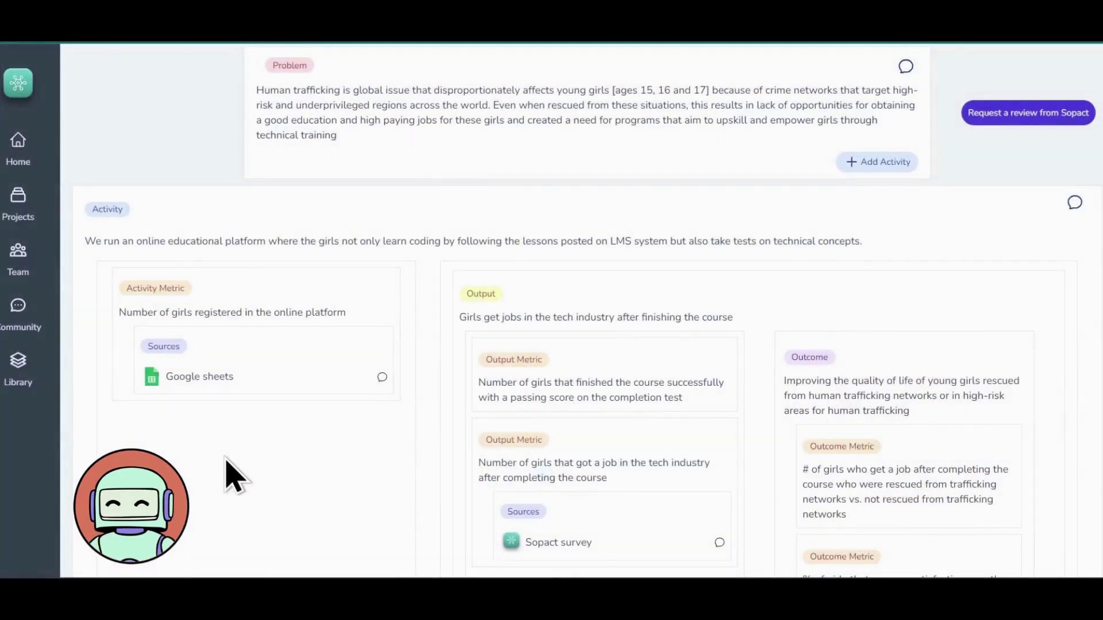
{"action": "mouse_move", "coordinate": [272, 250]}
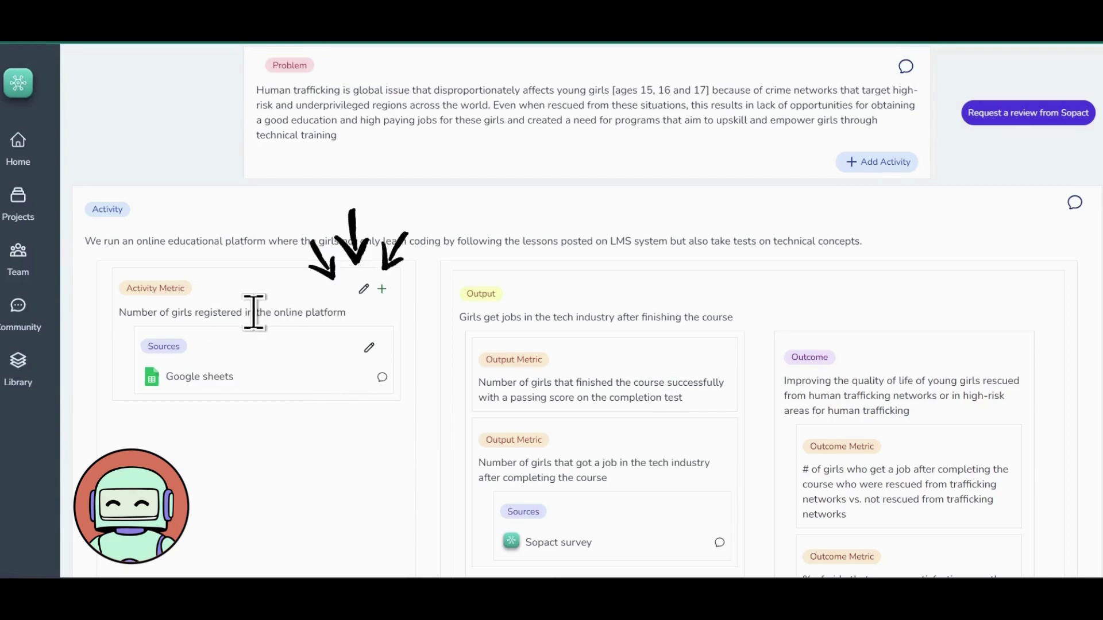
Give the registered-girls metric the formula COUNT(DISTINCT(id)) FROM girls_code.registration_system.
{"action": "left_click", "coordinate": [363, 295]}
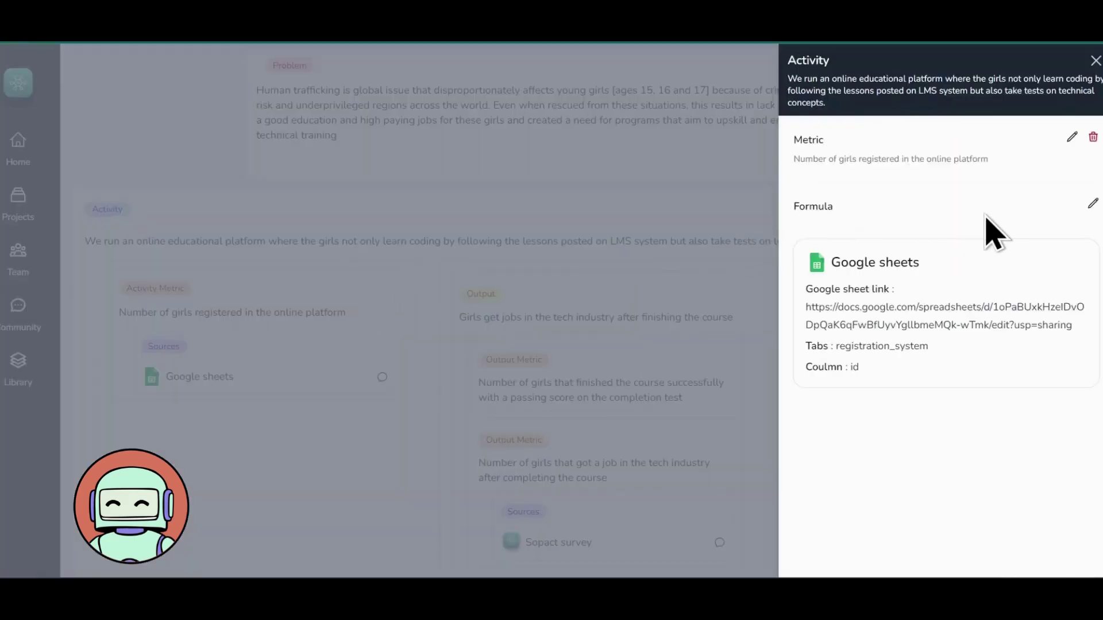
{"action": "left_click", "coordinate": [1090, 206]}
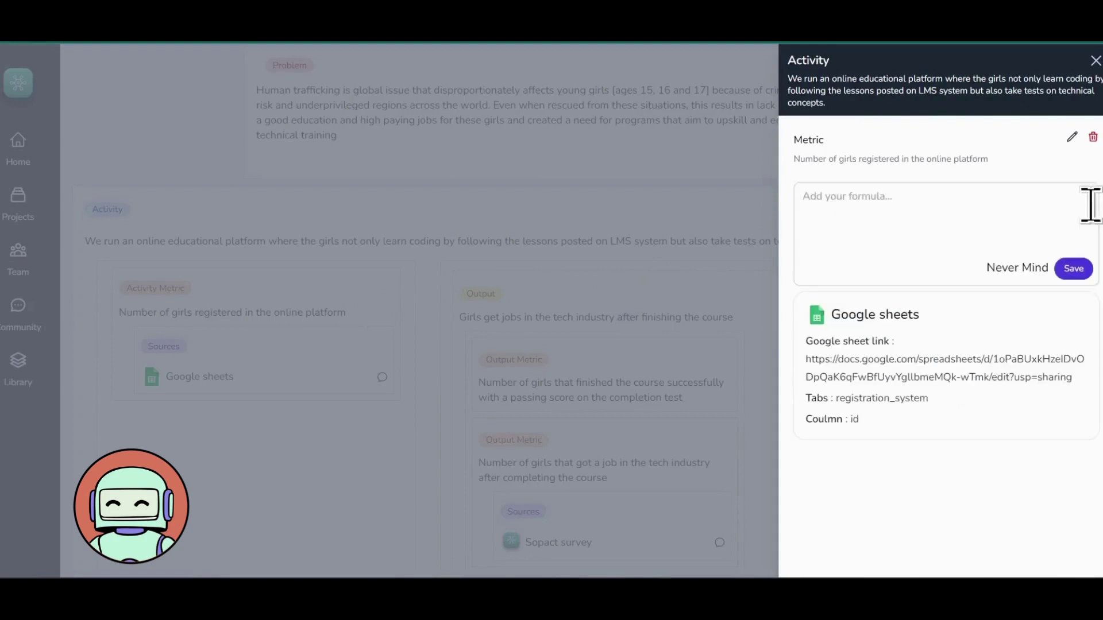
{"action": "left_click", "coordinate": [932, 209]}
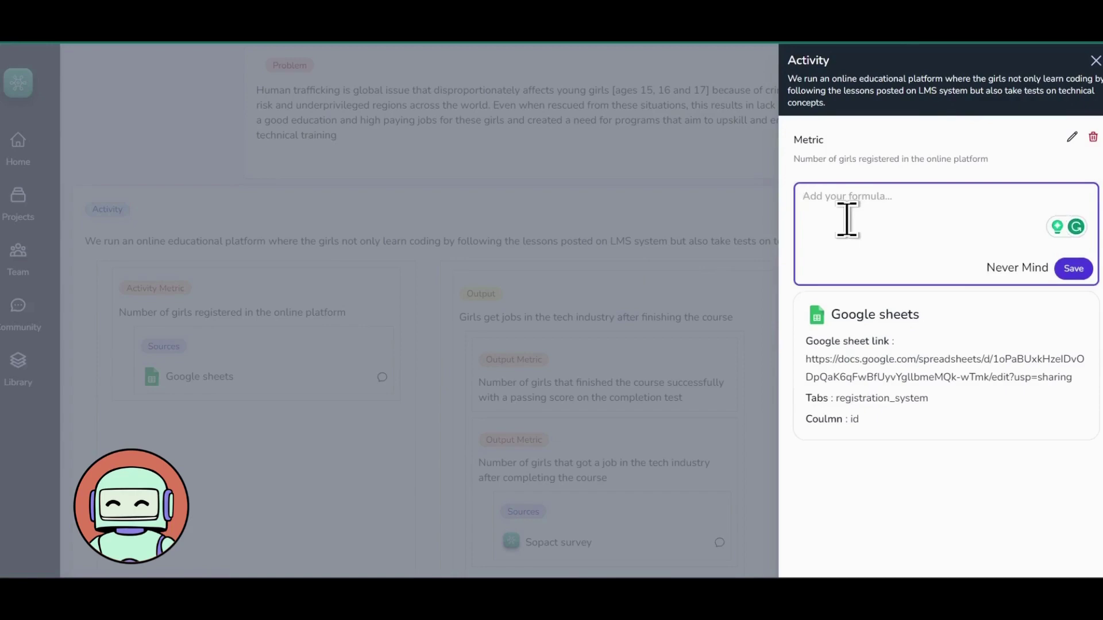
{"action": "type", "text": "COUNT(DISTINCT(id)) FROM girls_code.registration_system"}
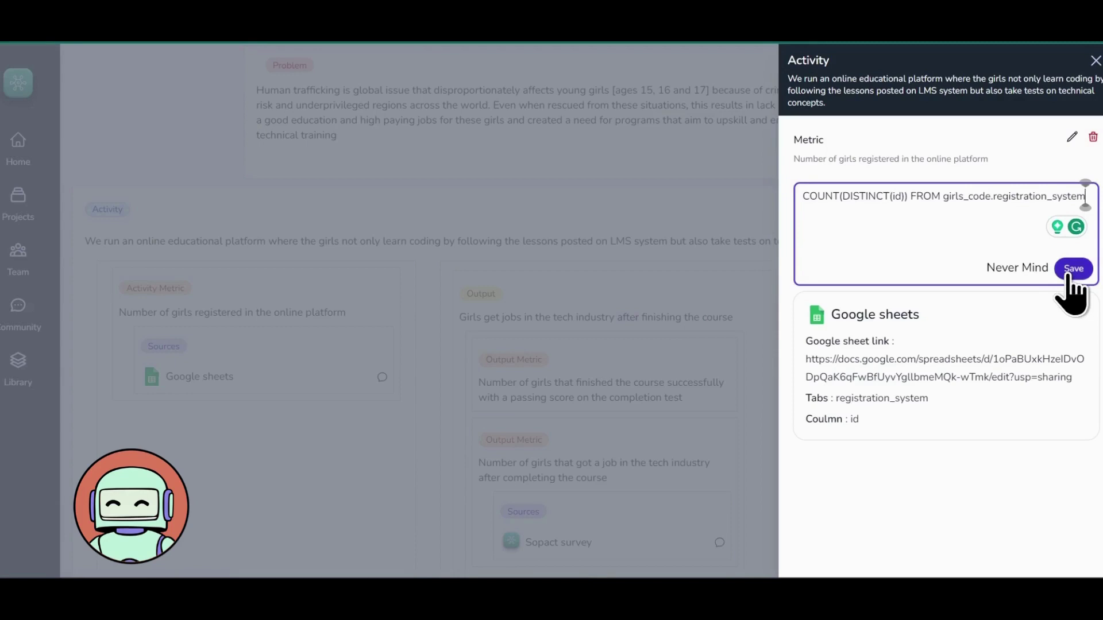
{"action": "left_click", "coordinate": [1071, 274]}
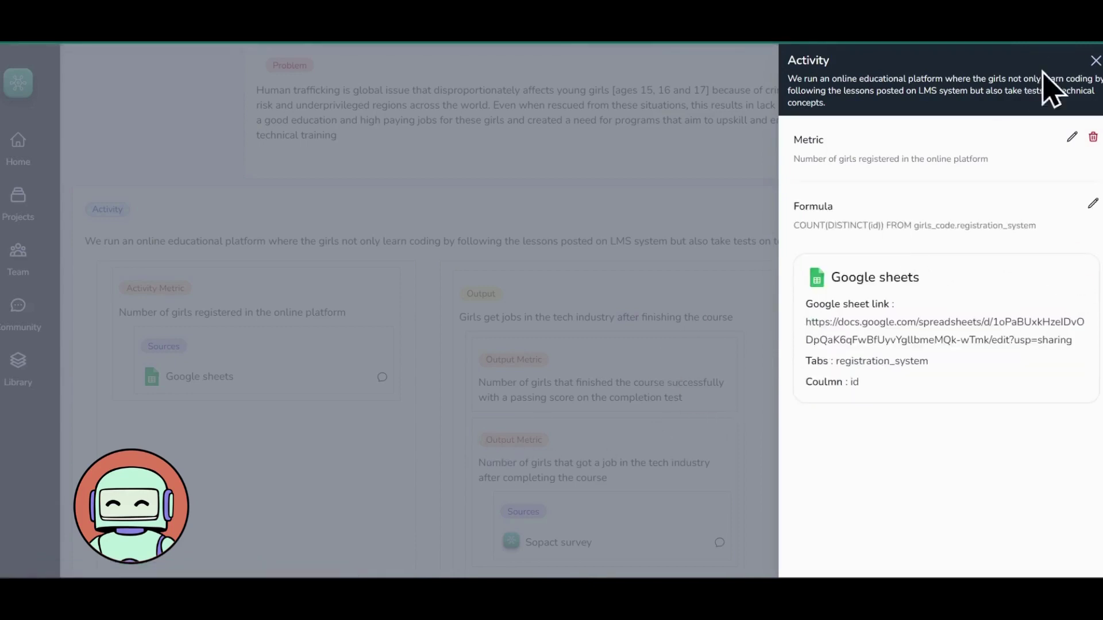
Give the got-a-job output metric the formula COUNT(*) WHERE did_you_get_job_after_completing_course = 'yes'.
{"action": "left_click", "coordinate": [1094, 62]}
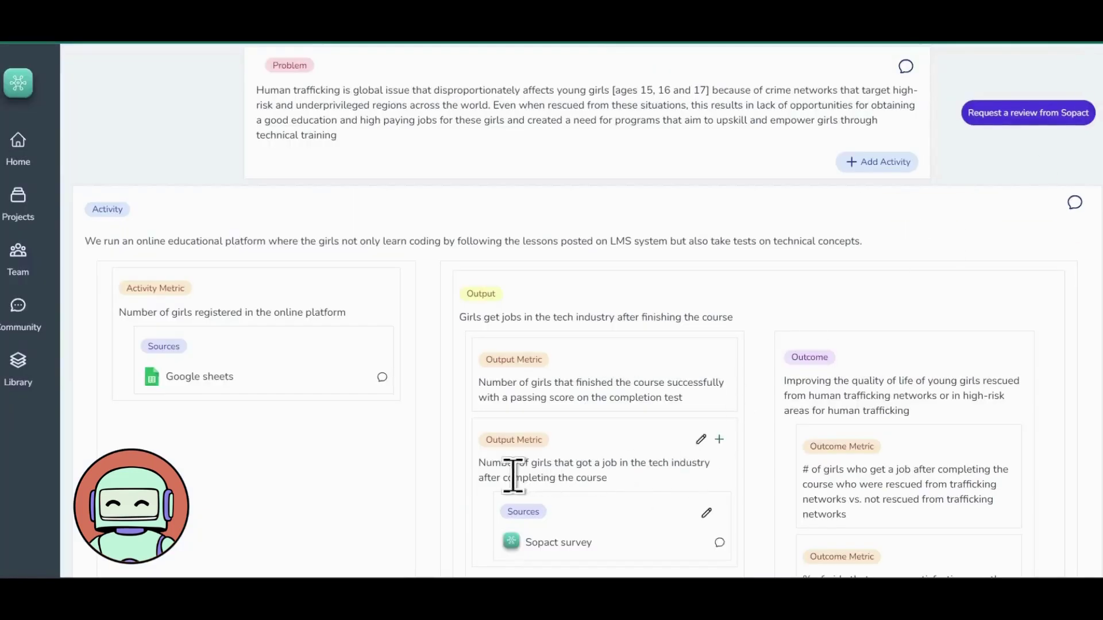
{"action": "left_click", "coordinate": [698, 443]}
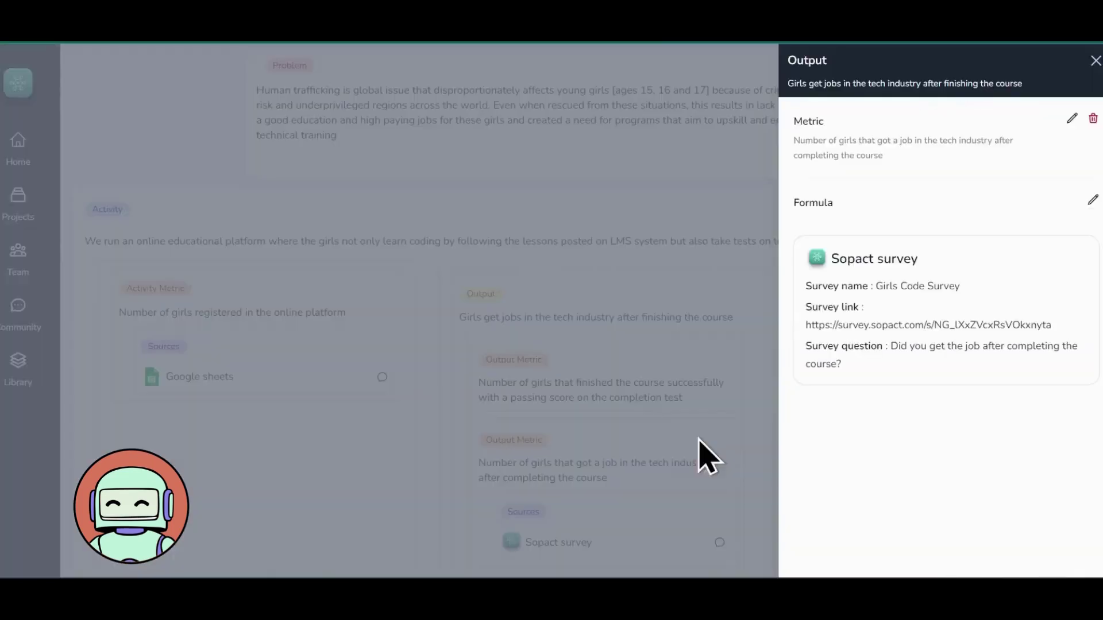
{"action": "left_click", "coordinate": [1093, 200]}
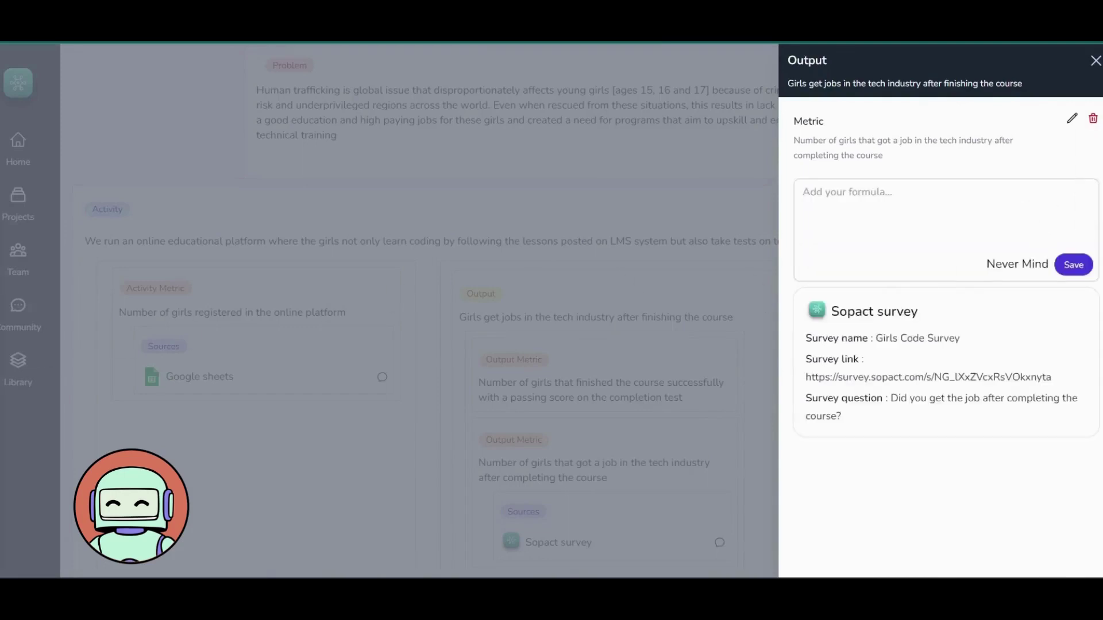
{"action": "left_click", "coordinate": [866, 216]}
{"action": "type", "text": "\"COUNT(*) WHERE did_you_get_job_after_completing_course = 'yes"}
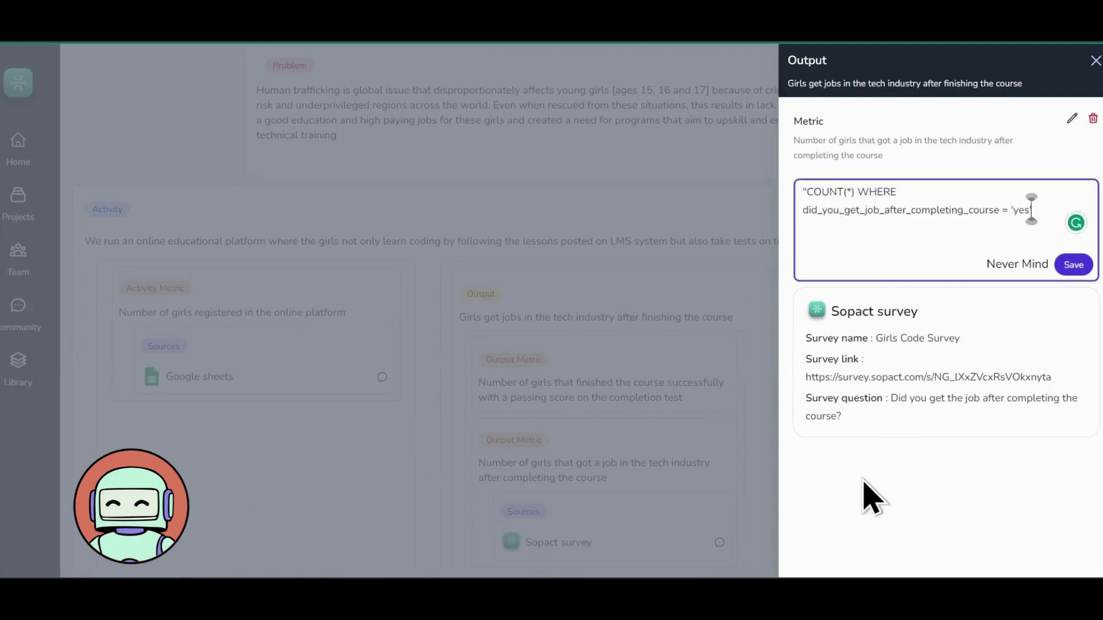
{"action": "type", "text": "'"}
{"action": "left_click", "coordinate": [866, 496]}
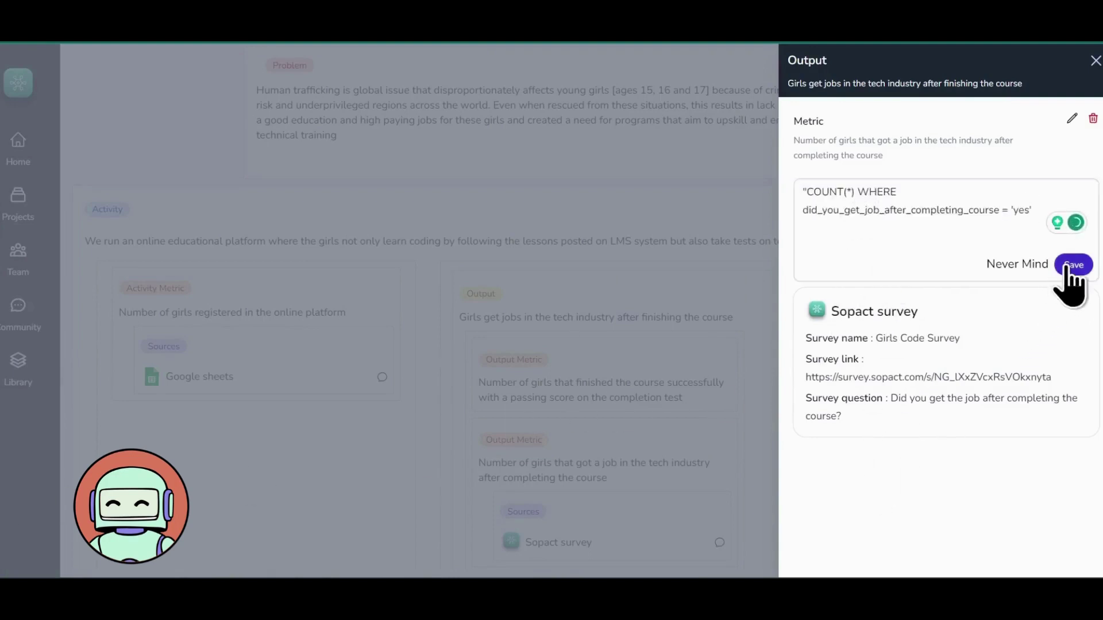
{"action": "left_click", "coordinate": [1073, 269]}
{"action": "left_click", "coordinate": [1073, 269]}
{"action": "left_click", "coordinate": [1095, 62]}
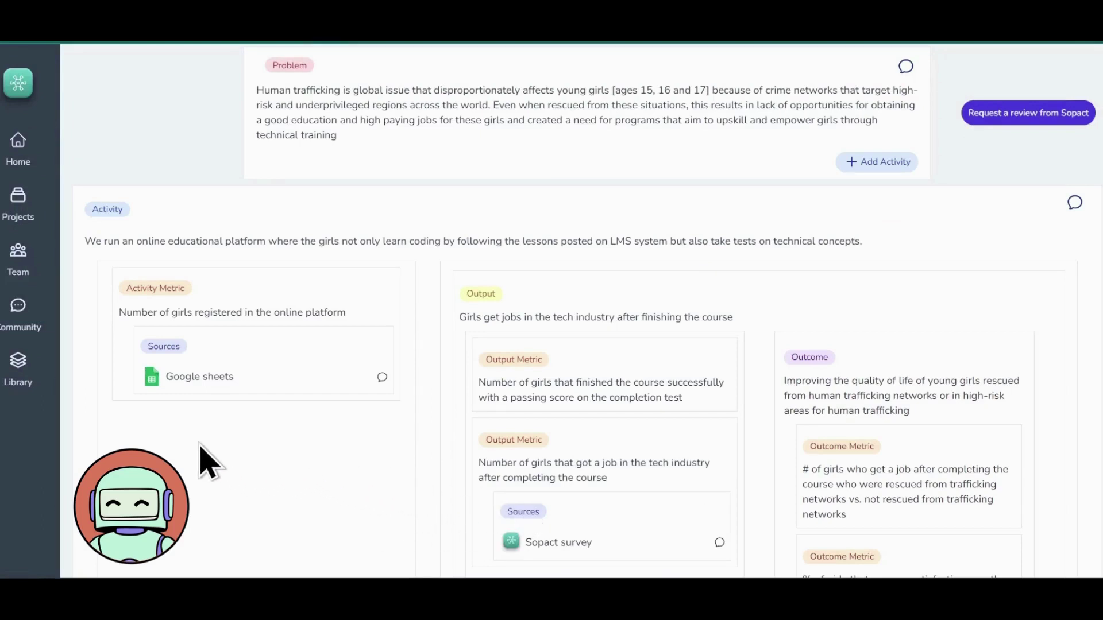
{"action": "scroll", "coordinate": [293, 472], "scroll_direction": "up", "scroll_amount": 3}
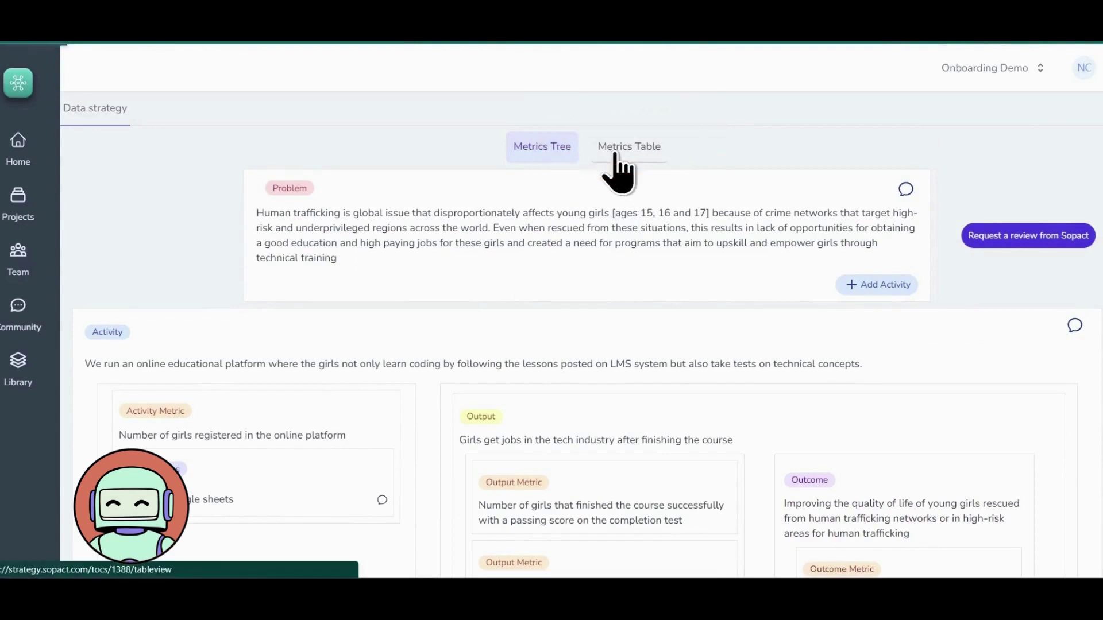
Open the Metrics Table tab showing each metric's step, description, formula and source.
{"action": "left_click", "coordinate": [619, 169]}
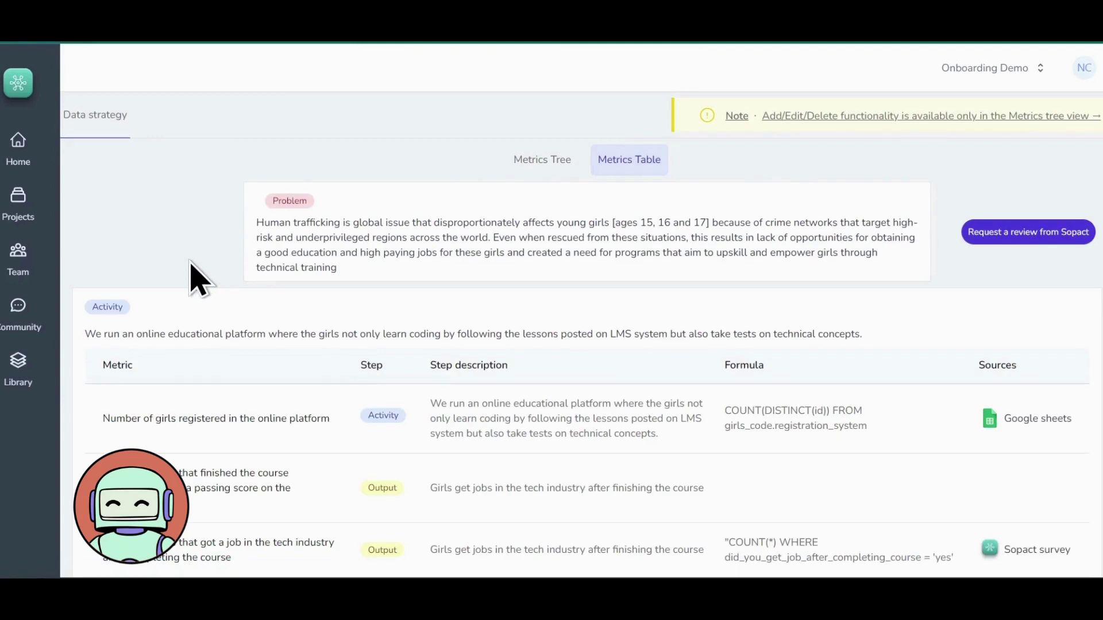
{"action": "scroll", "coordinate": [197, 274], "scroll_direction": "down", "scroll_amount": 1}
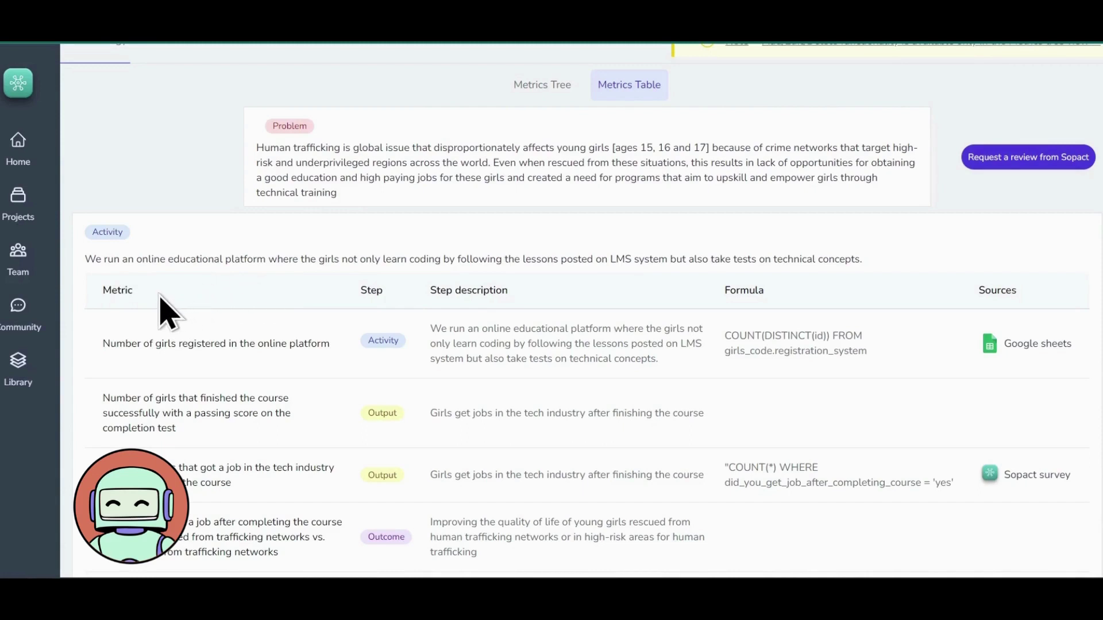
{"action": "scroll", "coordinate": [163, 309], "scroll_direction": "down", "scroll_amount": 1}
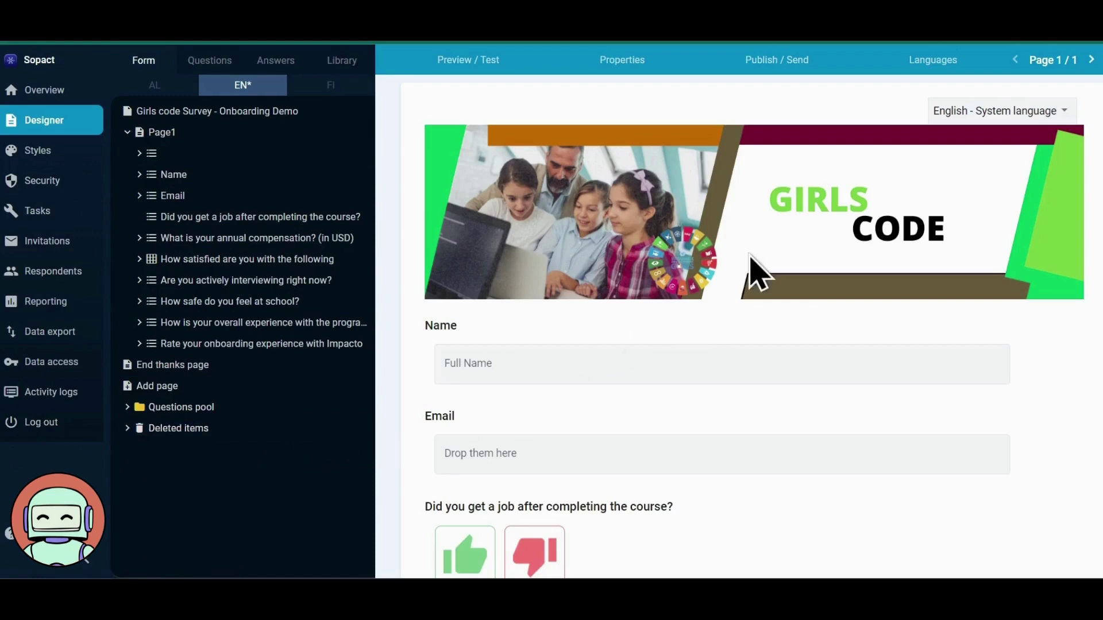
{"action": "scroll", "coordinate": [752, 268], "scroll_direction": "down", "scroll_amount": 3}
{"action": "scroll", "coordinate": [754, 259], "scroll_direction": "down", "scroll_amount": 3}
{"action": "scroll", "coordinate": [756, 271], "scroll_direction": "down", "scroll_amount": 1}
{"action": "scroll", "coordinate": [758, 276], "scroll_direction": "down", "scroll_amount": 3}
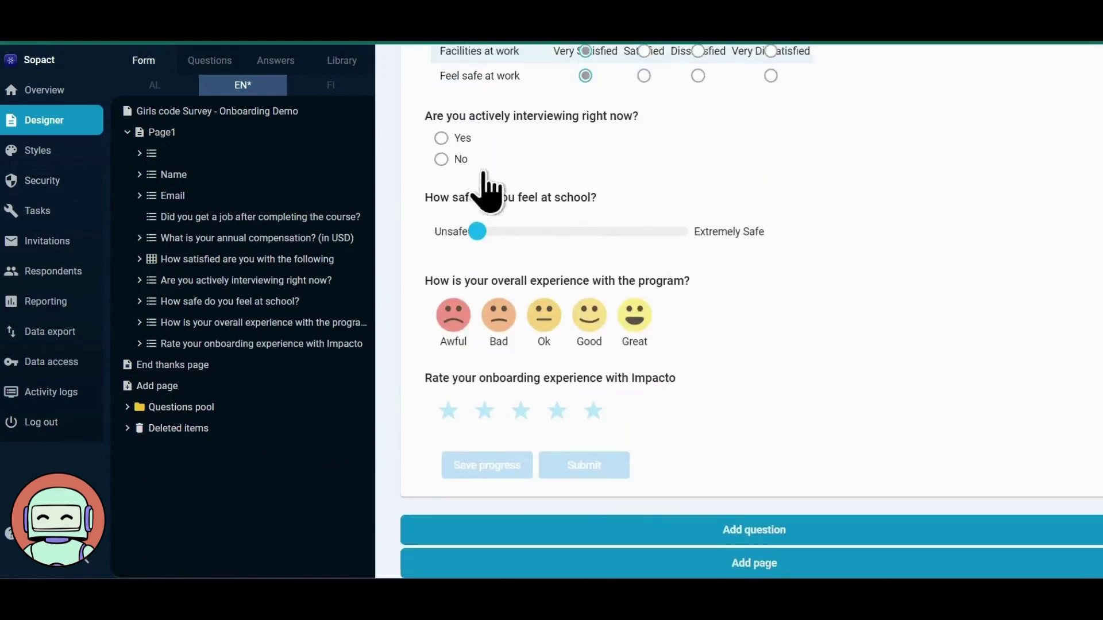
Browse the Questions and Answers libraries, then open the overall-experience question for editing.
{"action": "left_click", "coordinate": [210, 63]}
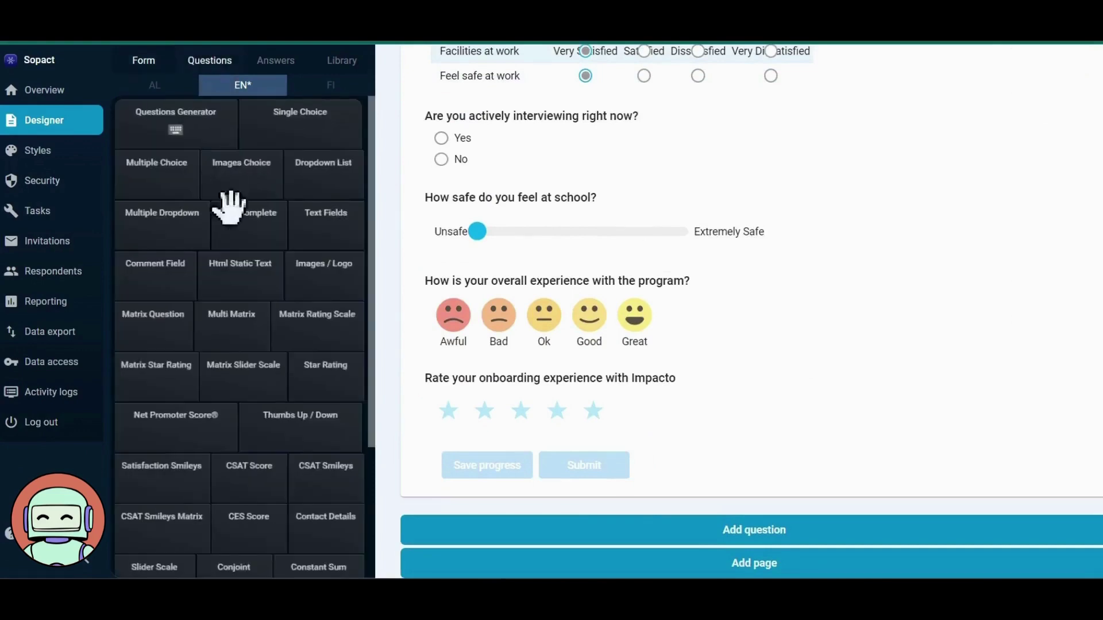
{"action": "scroll", "coordinate": [249, 285], "scroll_direction": "down", "scroll_amount": 3}
{"action": "scroll", "coordinate": [243, 273], "scroll_direction": "down", "scroll_amount": 1}
{"action": "scroll", "coordinate": [246, 271], "scroll_direction": "down", "scroll_amount": 2}
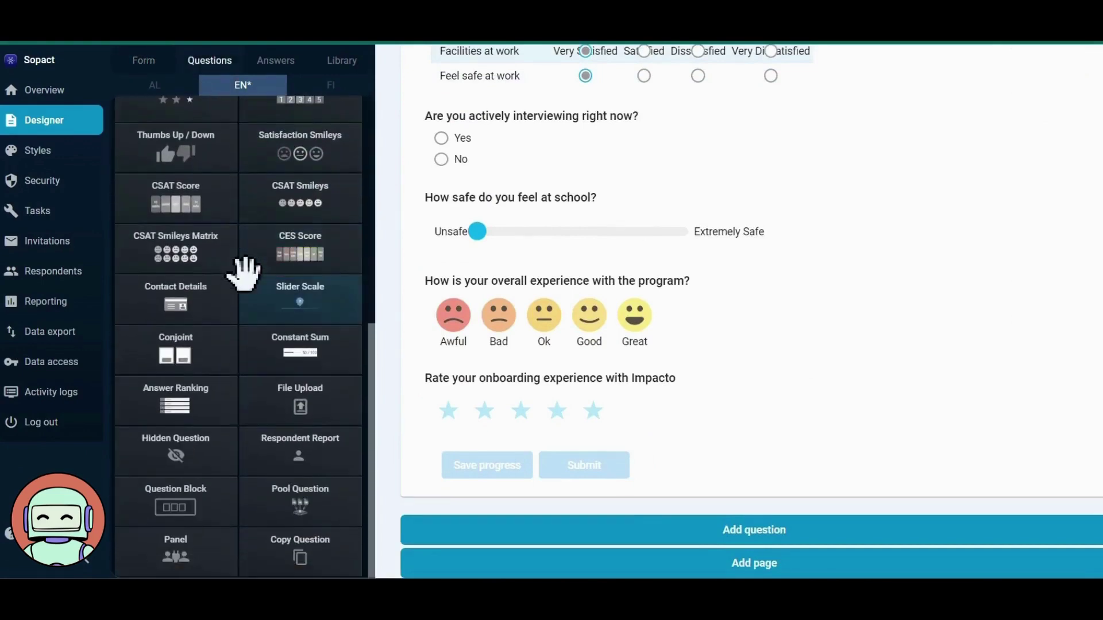
{"action": "left_click", "coordinate": [277, 62]}
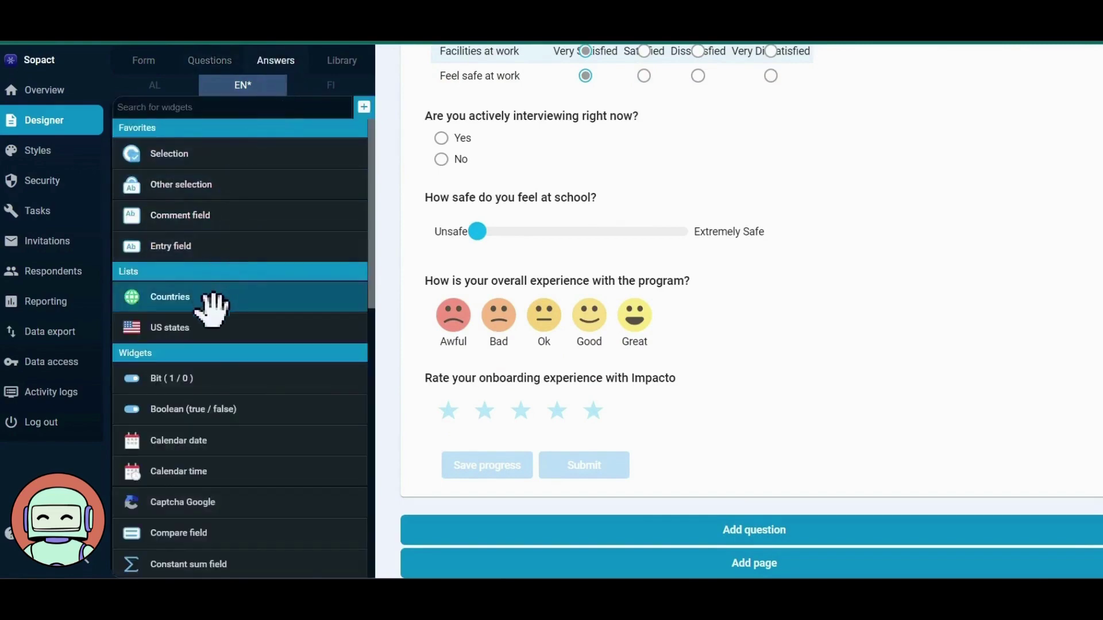
{"action": "scroll", "coordinate": [228, 353], "scroll_direction": "down", "scroll_amount": 2}
{"action": "scroll", "coordinate": [231, 352], "scroll_direction": "down", "scroll_amount": 1}
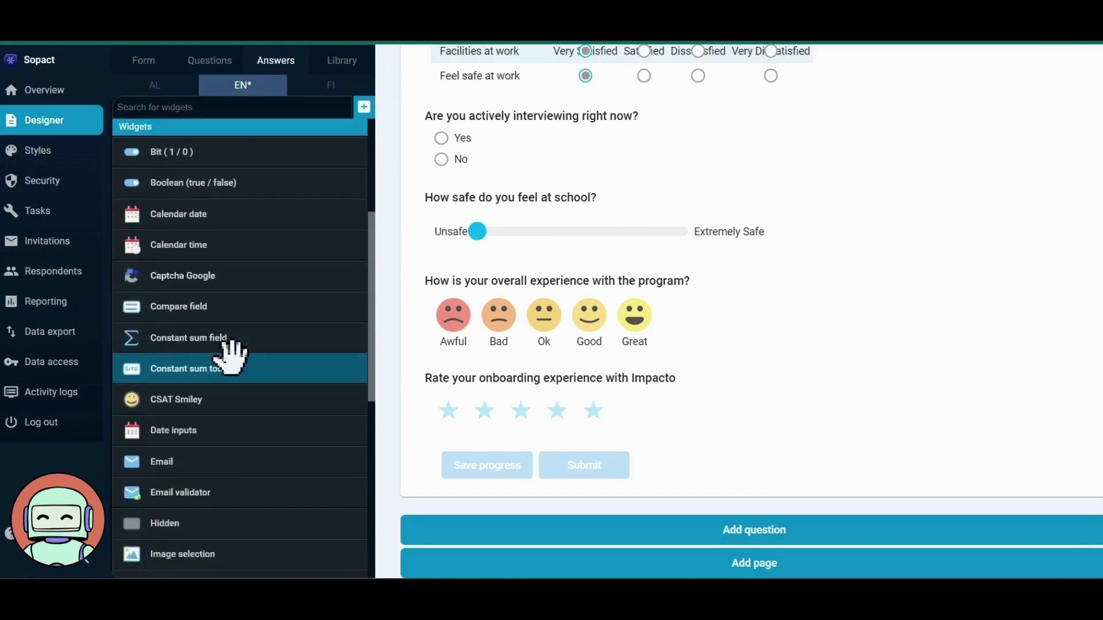
{"action": "scroll", "coordinate": [231, 352], "scroll_direction": "down", "scroll_amount": 3}
{"action": "scroll", "coordinate": [231, 351], "scroll_direction": "down", "scroll_amount": 2}
{"action": "scroll", "coordinate": [231, 352], "scroll_direction": "down", "scroll_amount": 1}
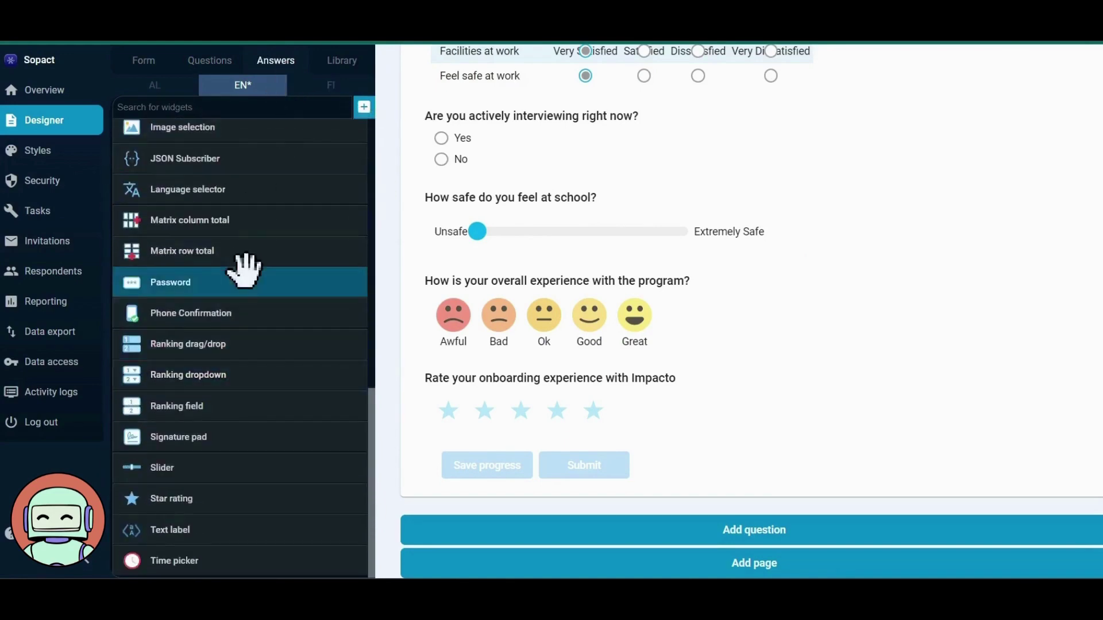
{"action": "scroll", "coordinate": [244, 270], "scroll_direction": "up", "scroll_amount": 9}
{"action": "scroll", "coordinate": [243, 270], "scroll_direction": "up", "scroll_amount": 3}
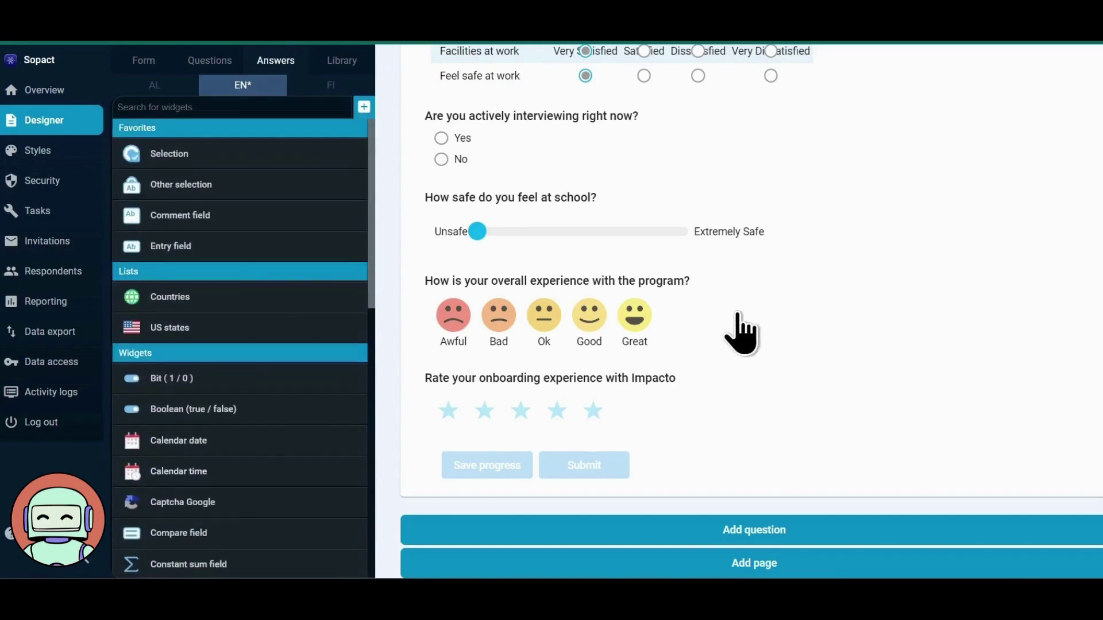
{"action": "left_click", "coordinate": [739, 332]}
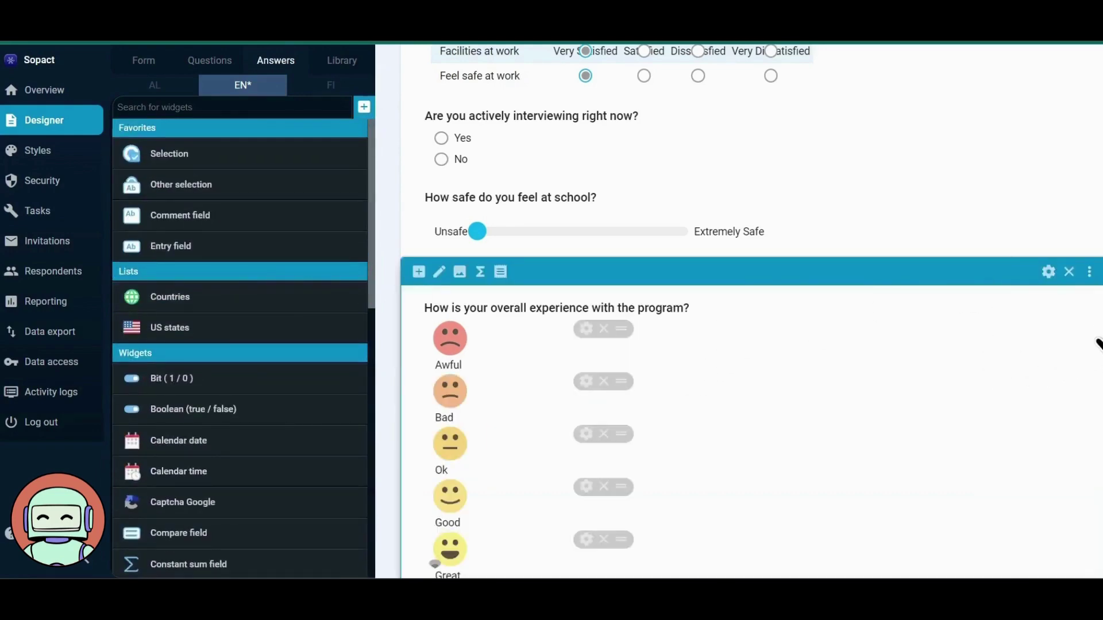
{"action": "scroll", "coordinate": [991, 397], "scroll_direction": "down", "scroll_amount": 3}
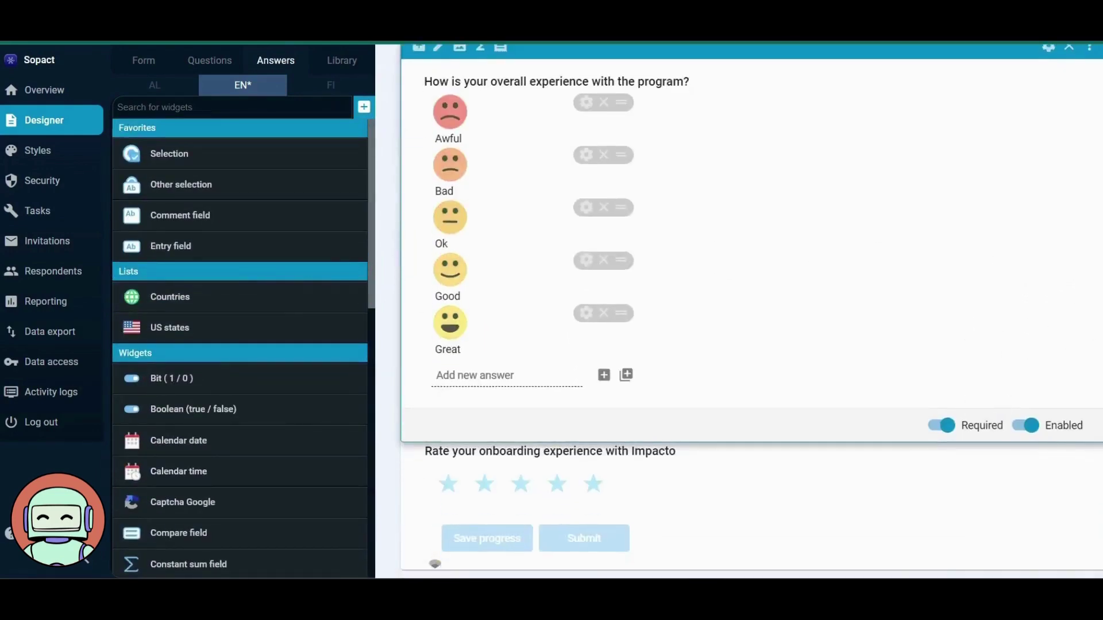
{"action": "scroll", "coordinate": [992, 345], "scroll_direction": "up", "scroll_amount": 3}
{"action": "scroll", "coordinate": [867, 334], "scroll_direction": "up", "scroll_amount": 3}
{"action": "scroll", "coordinate": [882, 364], "scroll_direction": "up", "scroll_amount": 2}
{"action": "scroll", "coordinate": [892, 362], "scroll_direction": "up", "scroll_amount": 4}
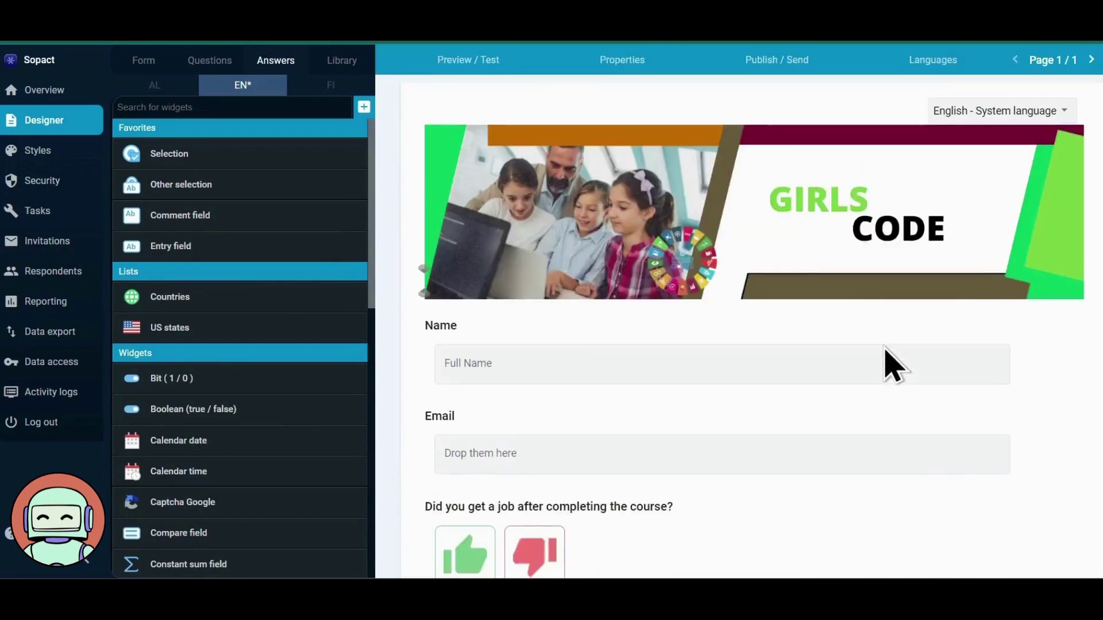
Review the survey's Web, Offline, Embed form and QR code sharing options.
{"action": "left_click", "coordinate": [209, 61]}
{"action": "left_click", "coordinate": [757, 60]}
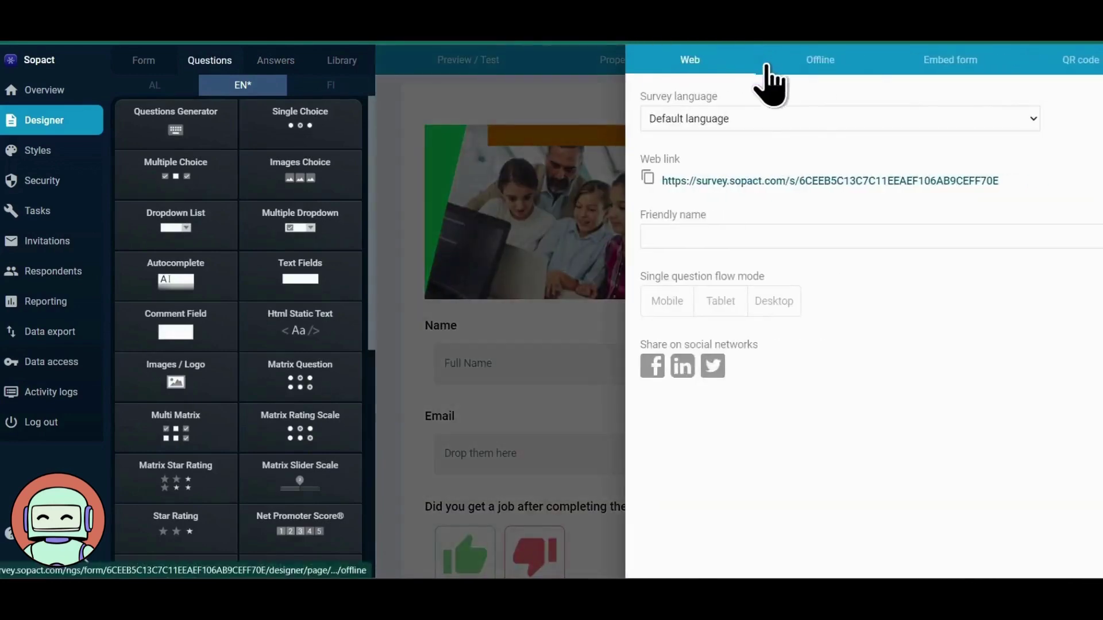
{"action": "left_click", "coordinate": [814, 63]}
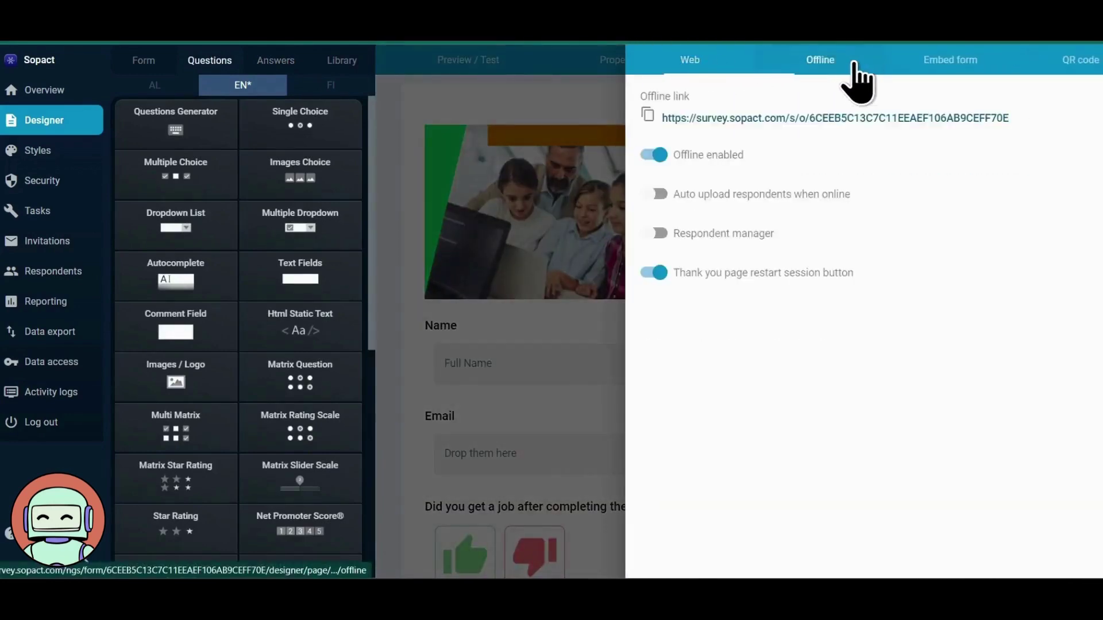
{"action": "left_click", "coordinate": [943, 64]}
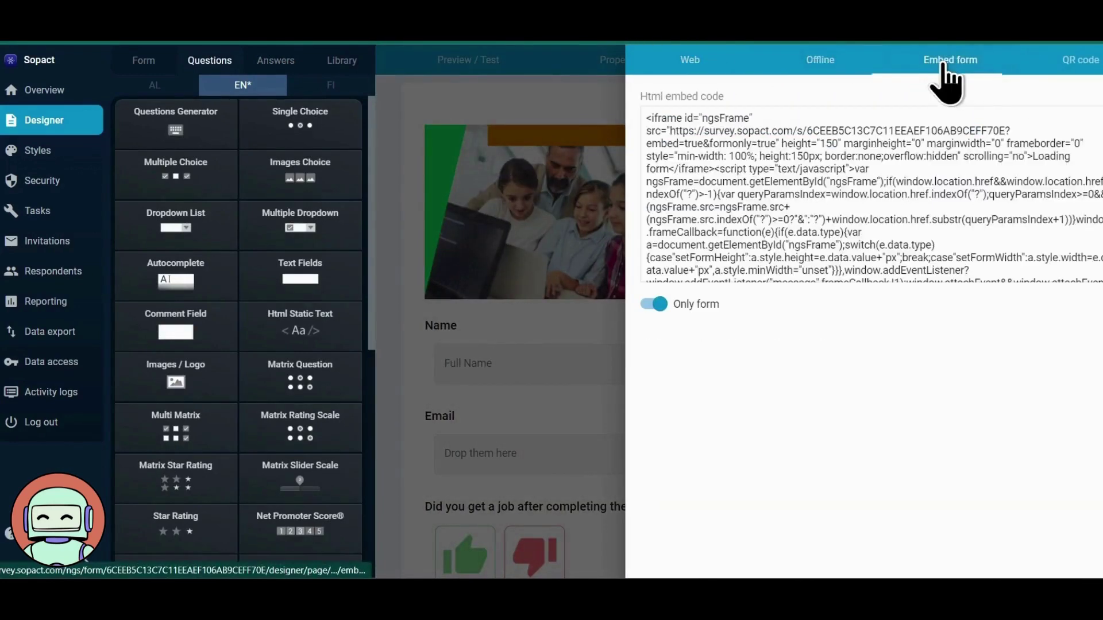
{"action": "left_click", "coordinate": [1084, 63]}
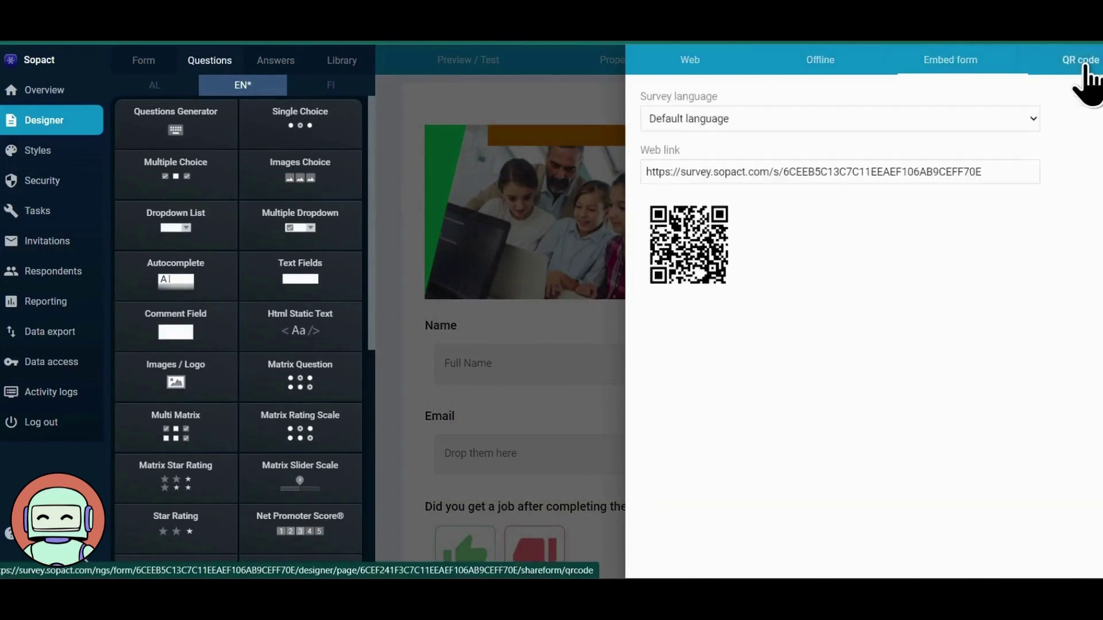
{"action": "left_click", "coordinate": [795, 62]}
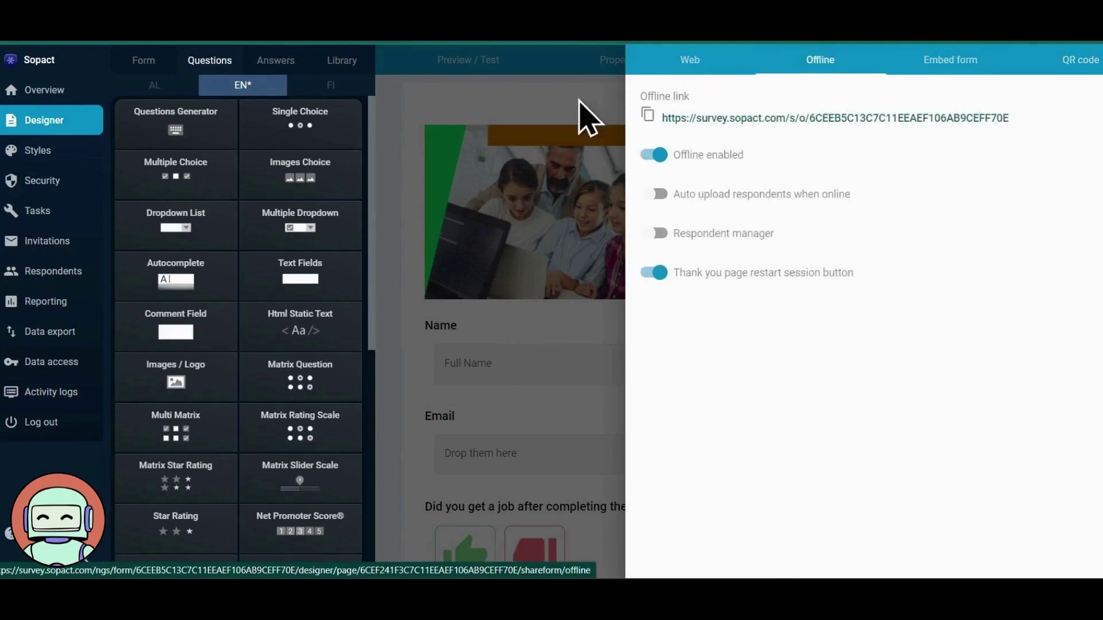
{"action": "left_click", "coordinate": [681, 62]}
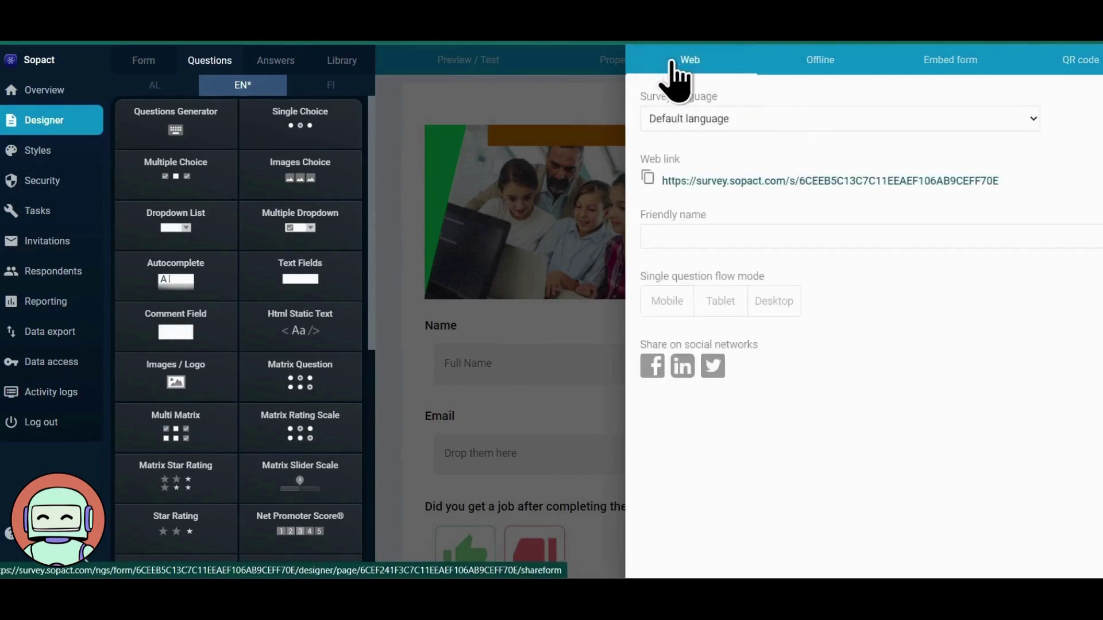
{"action": "left_click", "coordinate": [544, 97]}
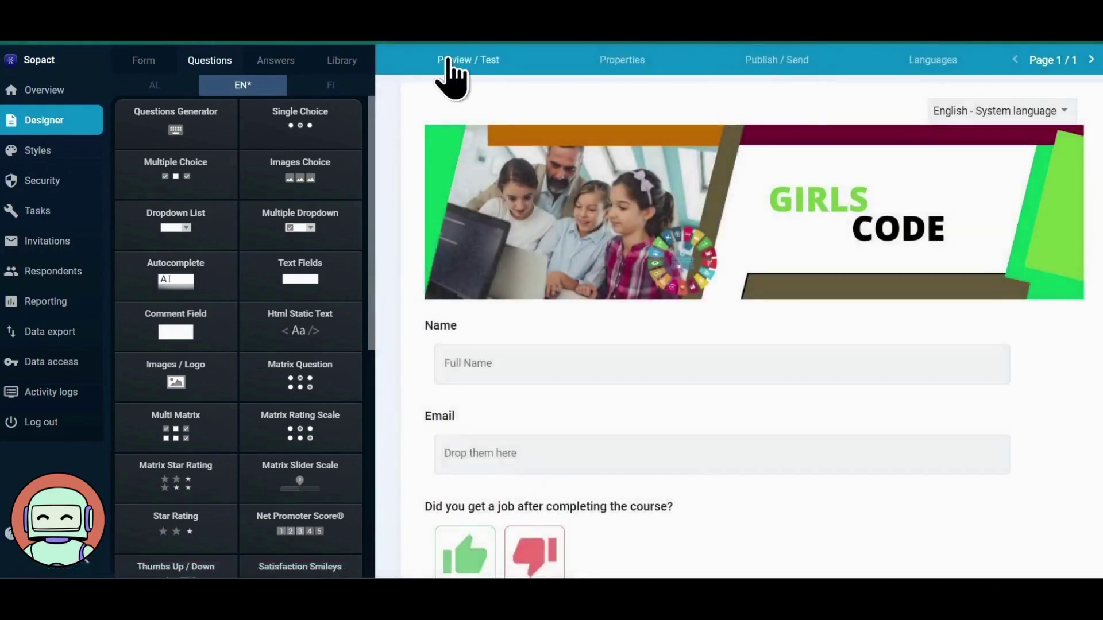
Preview the survey at phone, tablet and desktop sizes, then return to the form outline.
{"action": "left_click", "coordinate": [445, 62]}
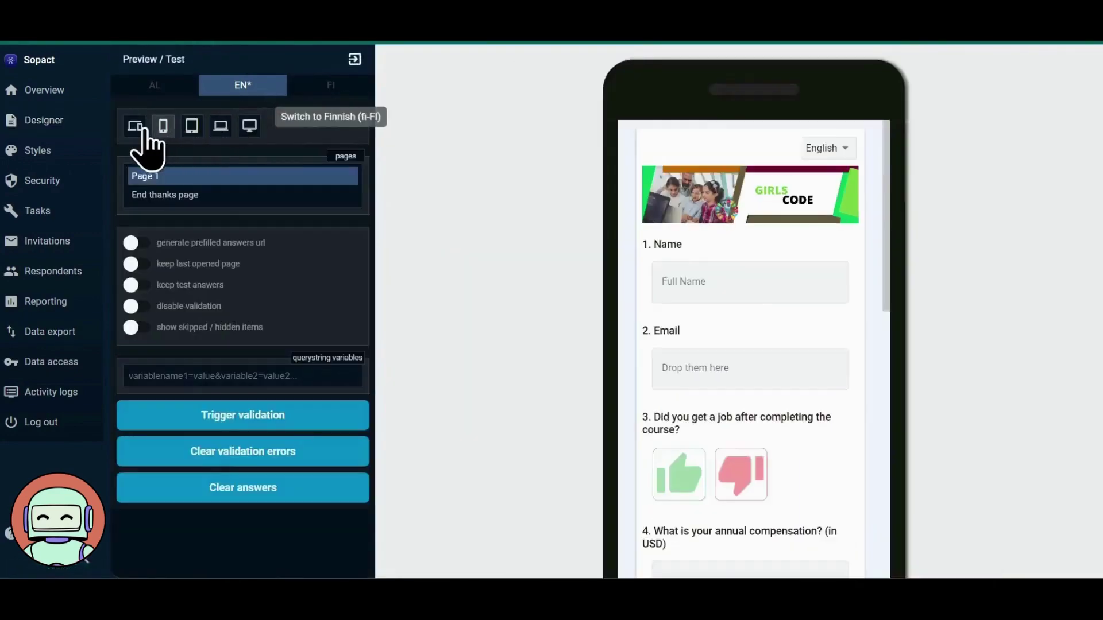
{"action": "left_click", "coordinate": [136, 128]}
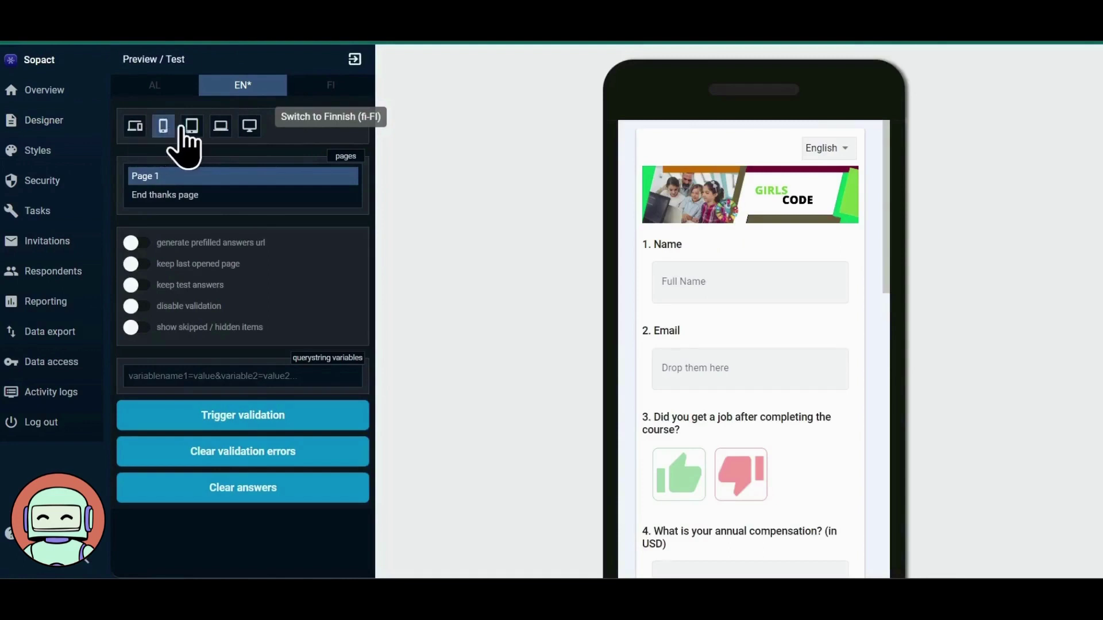
{"action": "left_click", "coordinate": [192, 127]}
{"action": "left_click", "coordinate": [221, 127]}
{"action": "left_click", "coordinate": [245, 130]}
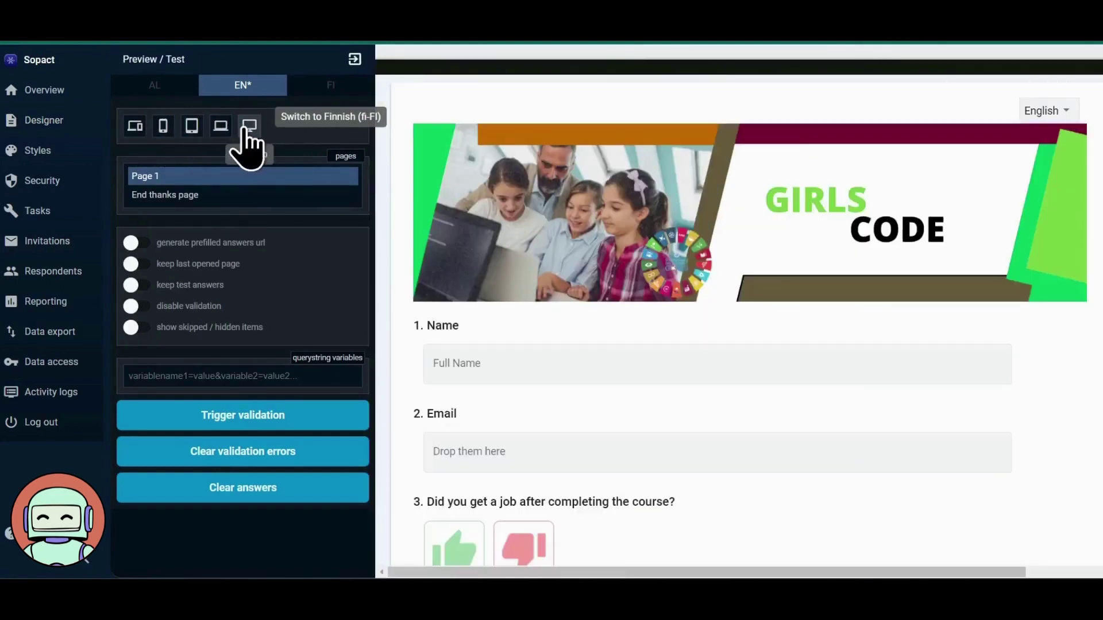
{"action": "left_click", "coordinate": [191, 127]}
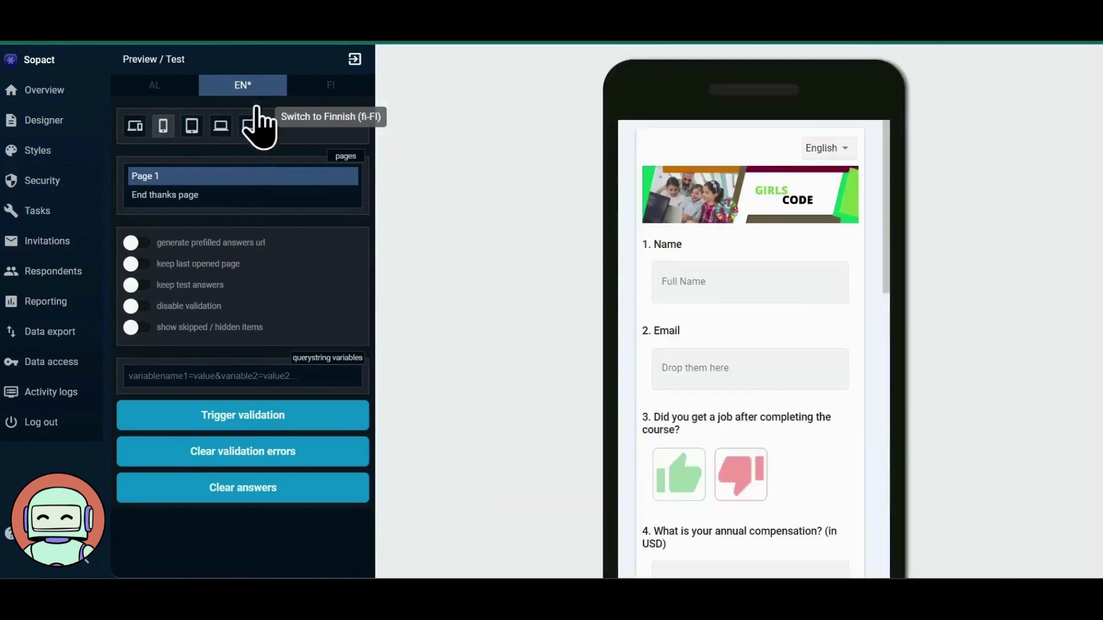
{"action": "left_click", "coordinate": [354, 60]}
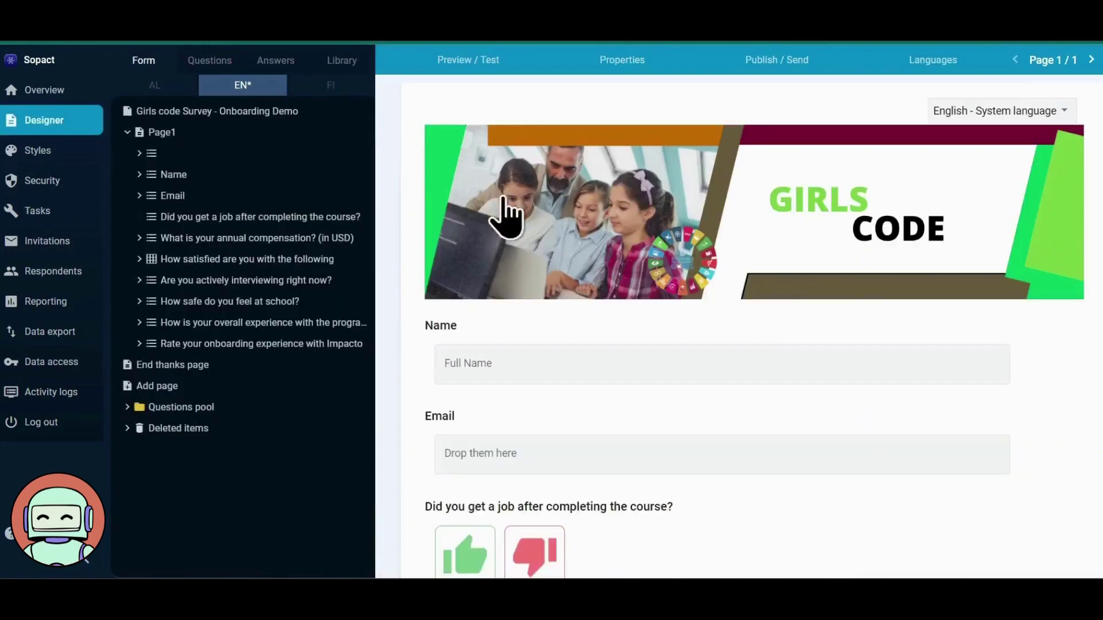
{"action": "scroll", "coordinate": [645, 284], "scroll_direction": "down", "scroll_amount": 2}
{"action": "scroll", "coordinate": [646, 284], "scroll_direction": "down", "scroll_amount": 5}
{"action": "scroll", "coordinate": [644, 259], "scroll_direction": "down", "scroll_amount": 3}
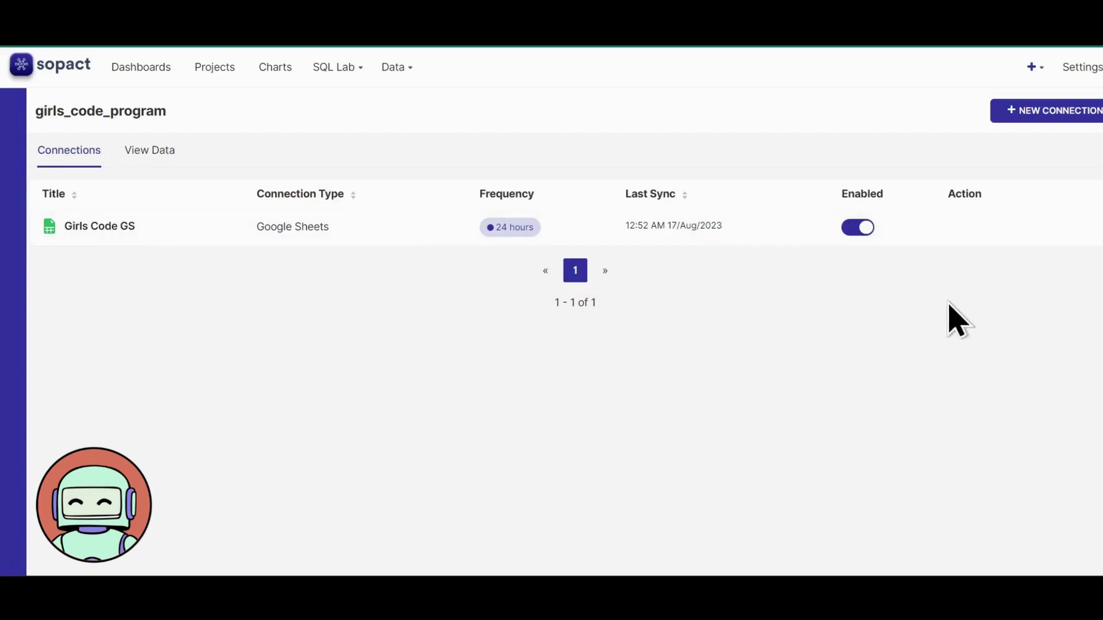
Check a new connection's sync frequency and source type choices, then close it unchanged.
{"action": "left_click", "coordinate": [1039, 114]}
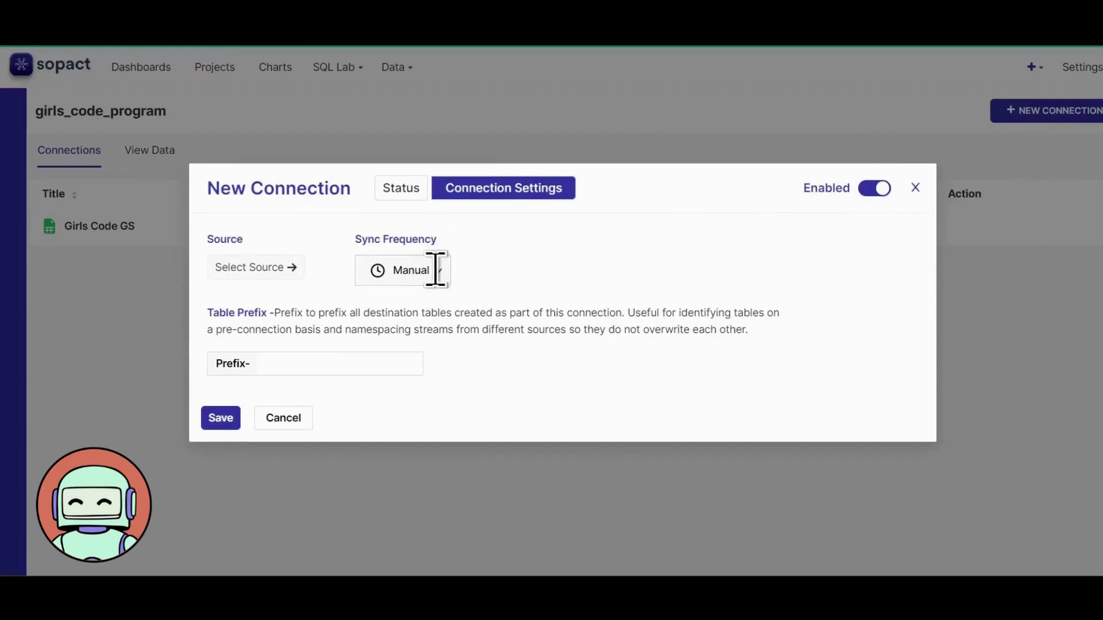
{"action": "left_click", "coordinate": [437, 269]}
{"action": "left_click", "coordinate": [259, 269]}
{"action": "left_click", "coordinate": [258, 226]}
{"action": "left_click", "coordinate": [914, 112]}
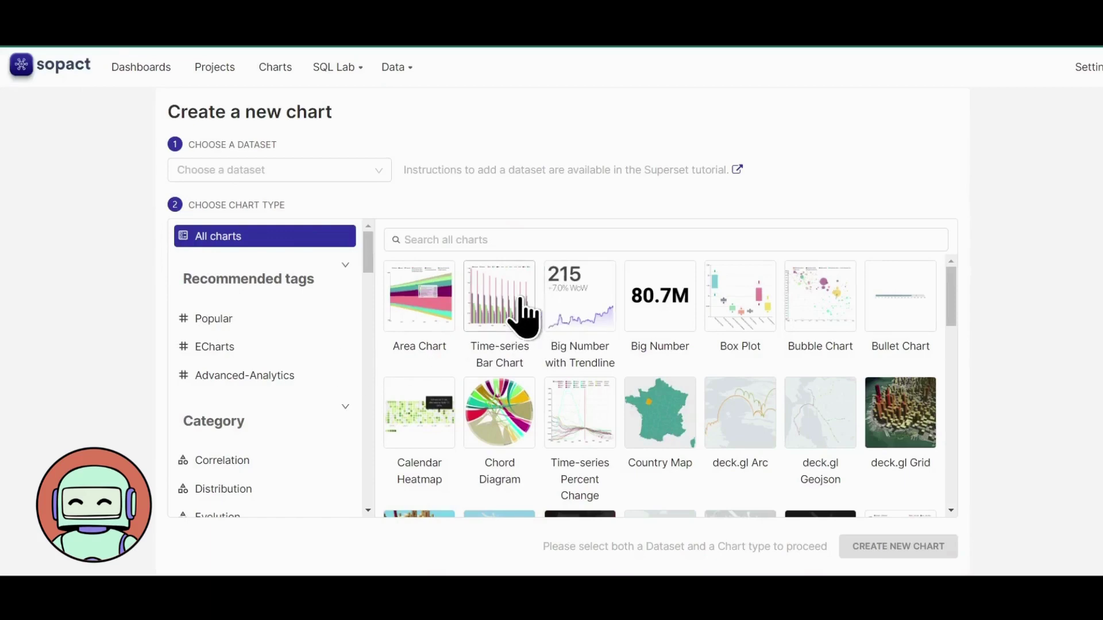
{"action": "scroll", "coordinate": [522, 316], "scroll_direction": "down", "scroll_amount": 1}
{"action": "scroll", "coordinate": [530, 337], "scroll_direction": "down", "scroll_amount": 2}
{"action": "scroll", "coordinate": [529, 337], "scroll_direction": "down", "scroll_amount": 2}
{"action": "scroll", "coordinate": [530, 341], "scroll_direction": "down", "scroll_amount": 2}
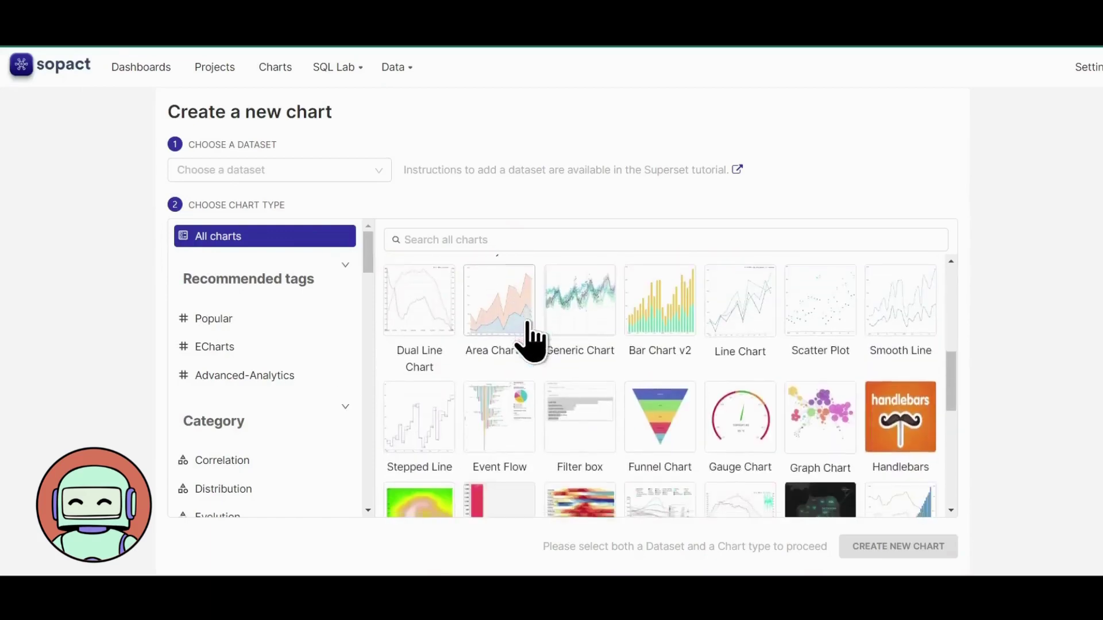
{"action": "scroll", "coordinate": [530, 338], "scroll_direction": "down", "scroll_amount": 3}
{"action": "scroll", "coordinate": [529, 337], "scroll_direction": "down", "scroll_amount": 2}
{"action": "scroll", "coordinate": [529, 337], "scroll_direction": "down", "scroll_amount": 1}
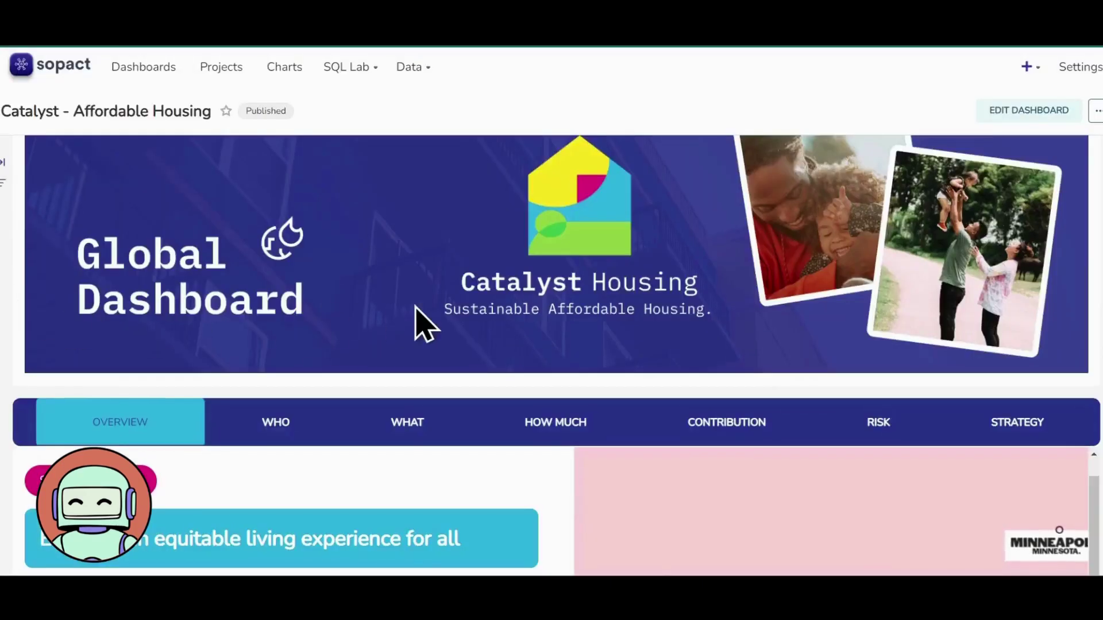
{"action": "scroll", "coordinate": [419, 320], "scroll_direction": "down", "scroll_amount": 2}
{"action": "scroll", "coordinate": [423, 324], "scroll_direction": "down", "scroll_amount": 3}
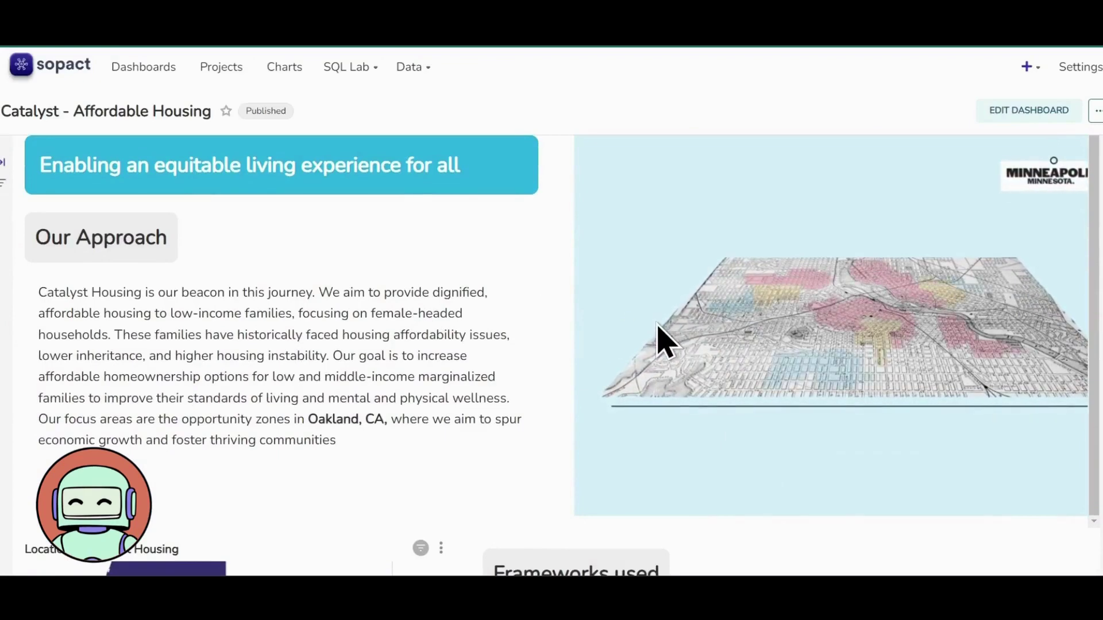
{"action": "scroll", "coordinate": [664, 341], "scroll_direction": "down", "scroll_amount": 1}
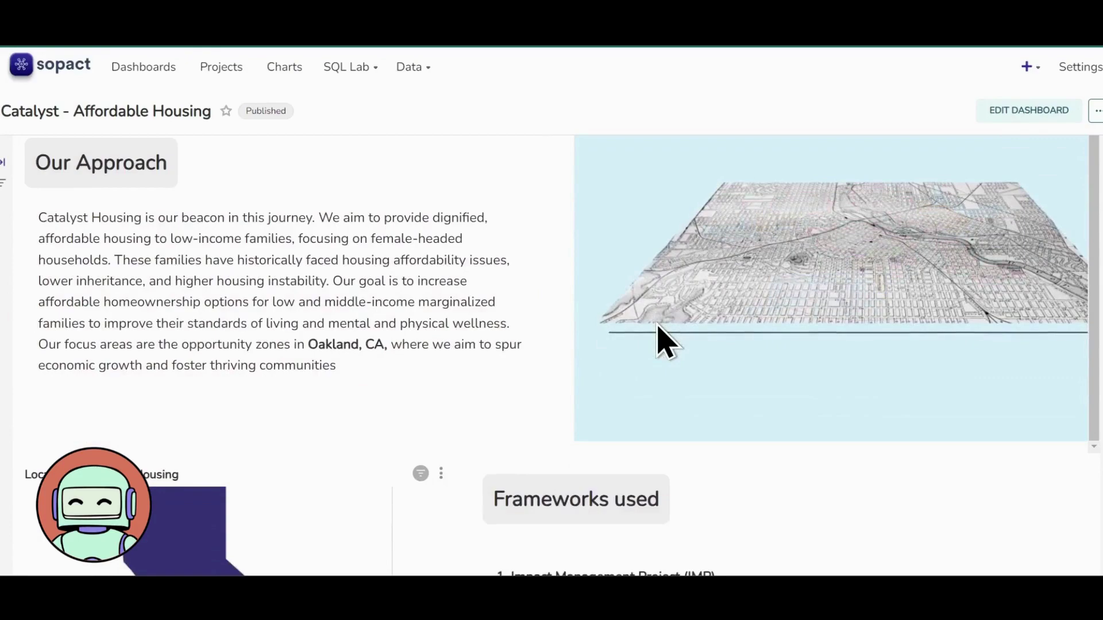
{"action": "scroll", "coordinate": [284, 357], "scroll_direction": "down", "scroll_amount": 1}
{"action": "scroll", "coordinate": [242, 380], "scroll_direction": "down", "scroll_amount": 2}
{"action": "scroll", "coordinate": [242, 362], "scroll_direction": "up", "scroll_amount": 1}
{"action": "scroll", "coordinate": [250, 339], "scroll_direction": "up", "scroll_amount": 3}
{"action": "scroll", "coordinate": [250, 339], "scroll_direction": "up", "scroll_amount": 3}
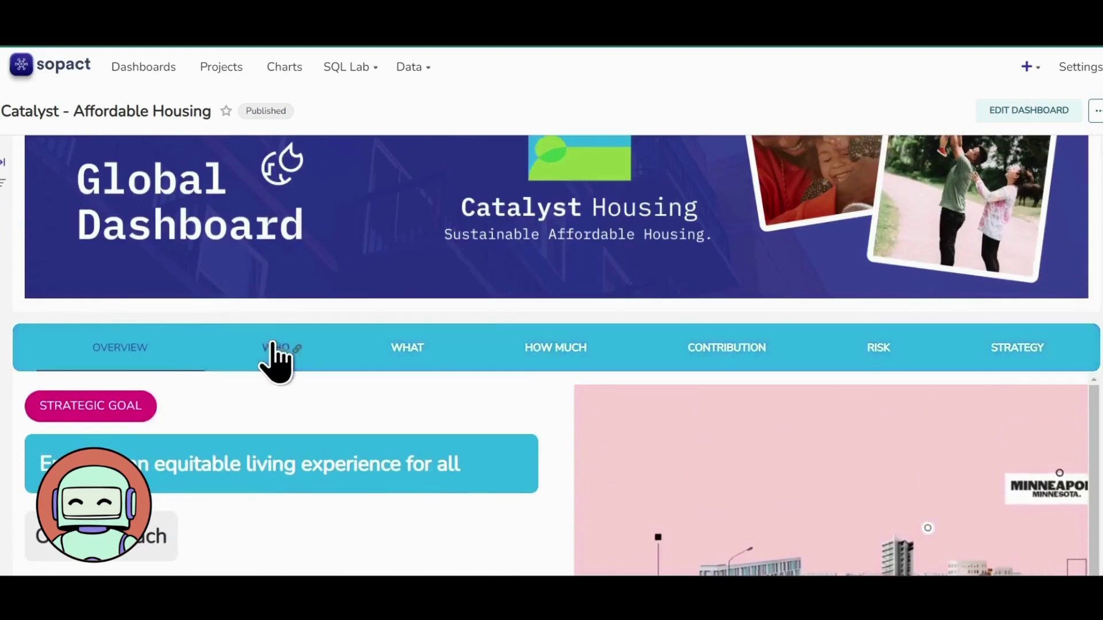
{"action": "left_click", "coordinate": [271, 347]}
{"action": "scroll", "coordinate": [305, 438], "scroll_direction": "down", "scroll_amount": 2}
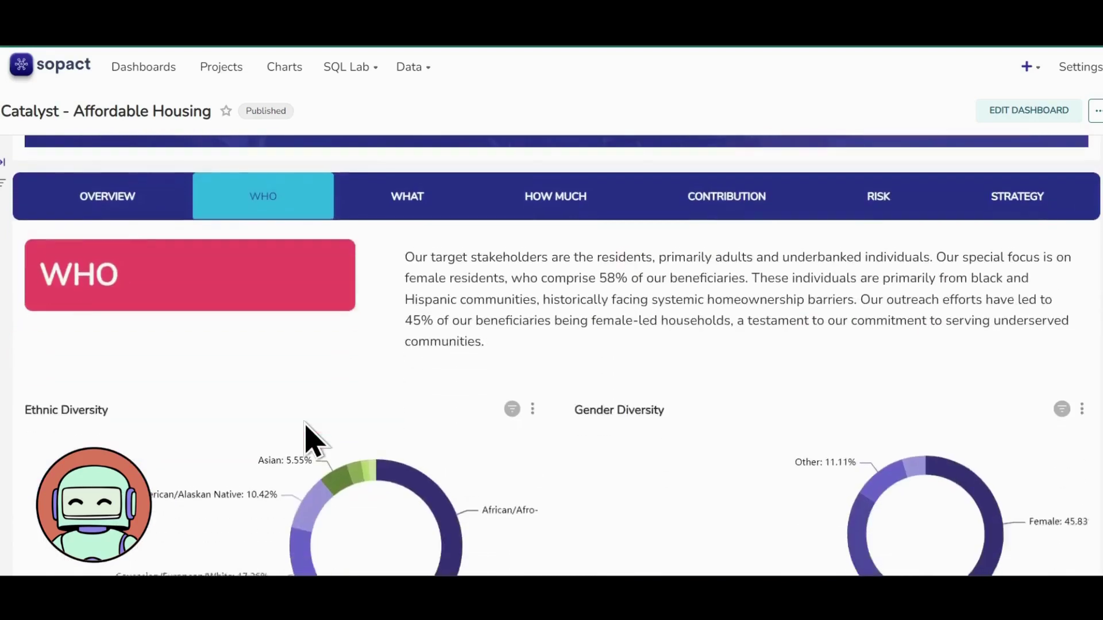
{"action": "scroll", "coordinate": [309, 440], "scroll_direction": "down", "scroll_amount": 2}
{"action": "scroll", "coordinate": [309, 440], "scroll_direction": "down", "scroll_amount": 2}
{"action": "scroll", "coordinate": [309, 439], "scroll_direction": "down", "scroll_amount": 2}
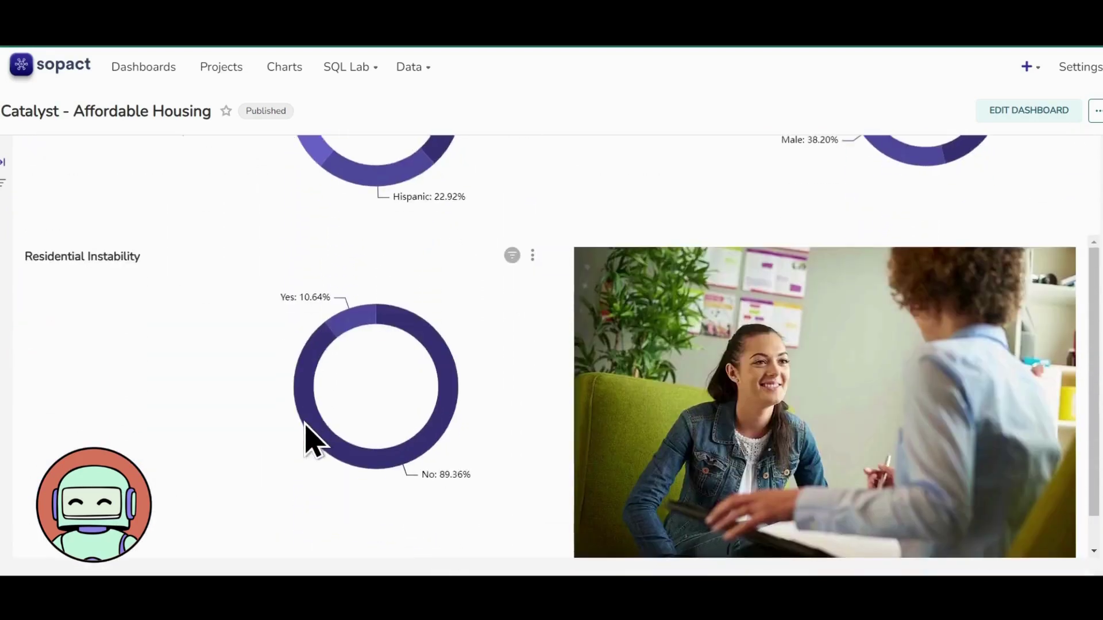
{"action": "scroll", "coordinate": [308, 440], "scroll_direction": "up", "scroll_amount": 1}
{"action": "scroll", "coordinate": [308, 440], "scroll_direction": "up", "scroll_amount": 3}
{"action": "scroll", "coordinate": [308, 440], "scroll_direction": "up", "scroll_amount": 1}
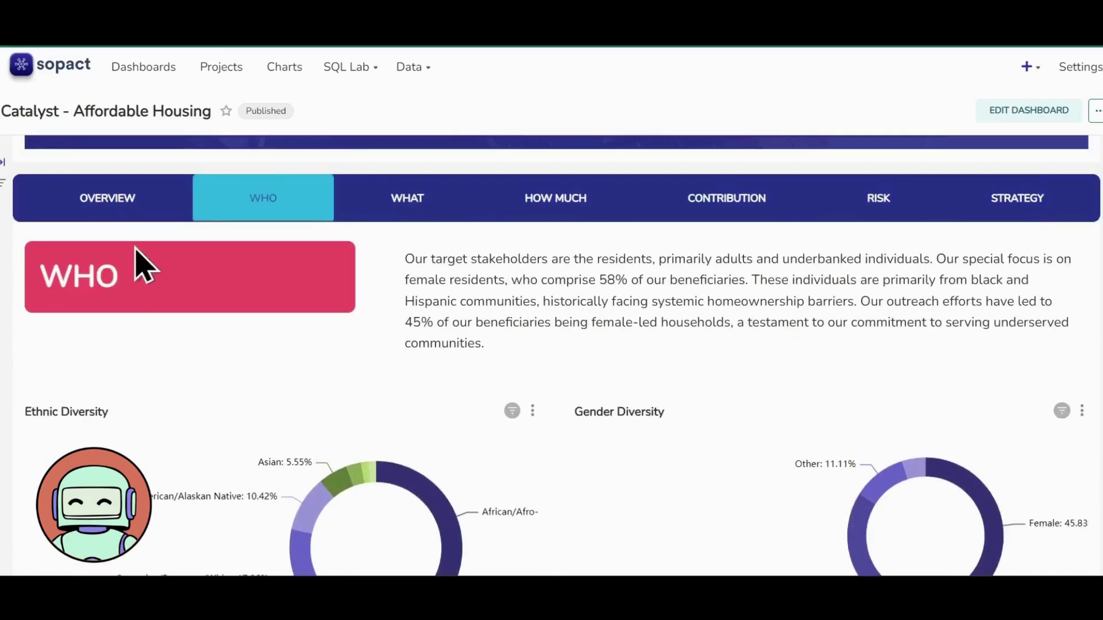
{"action": "left_click", "coordinate": [113, 219]}
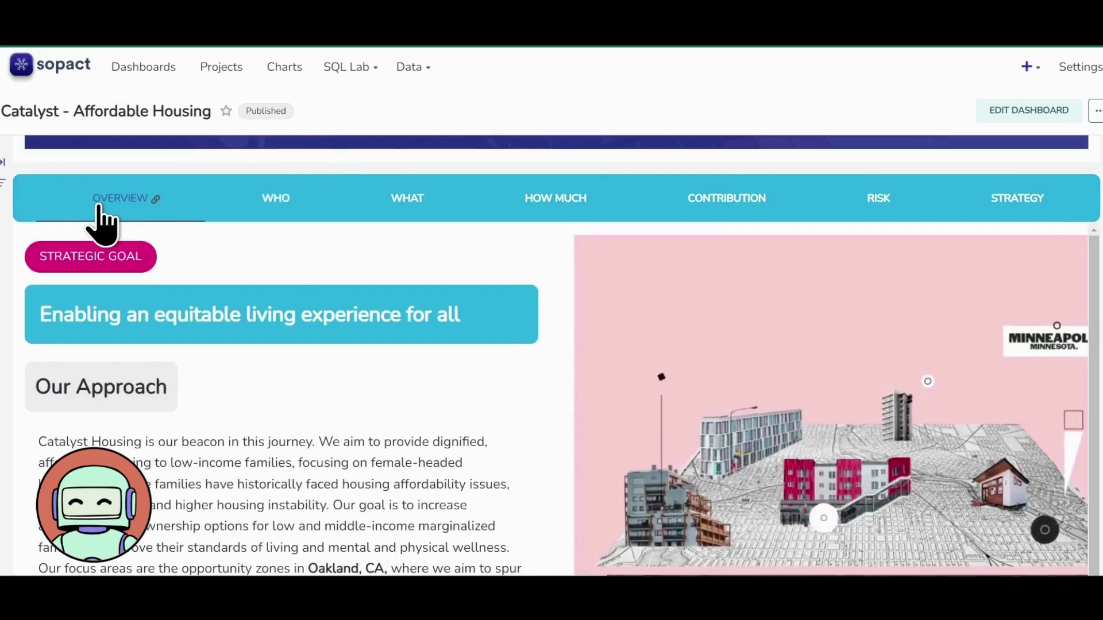